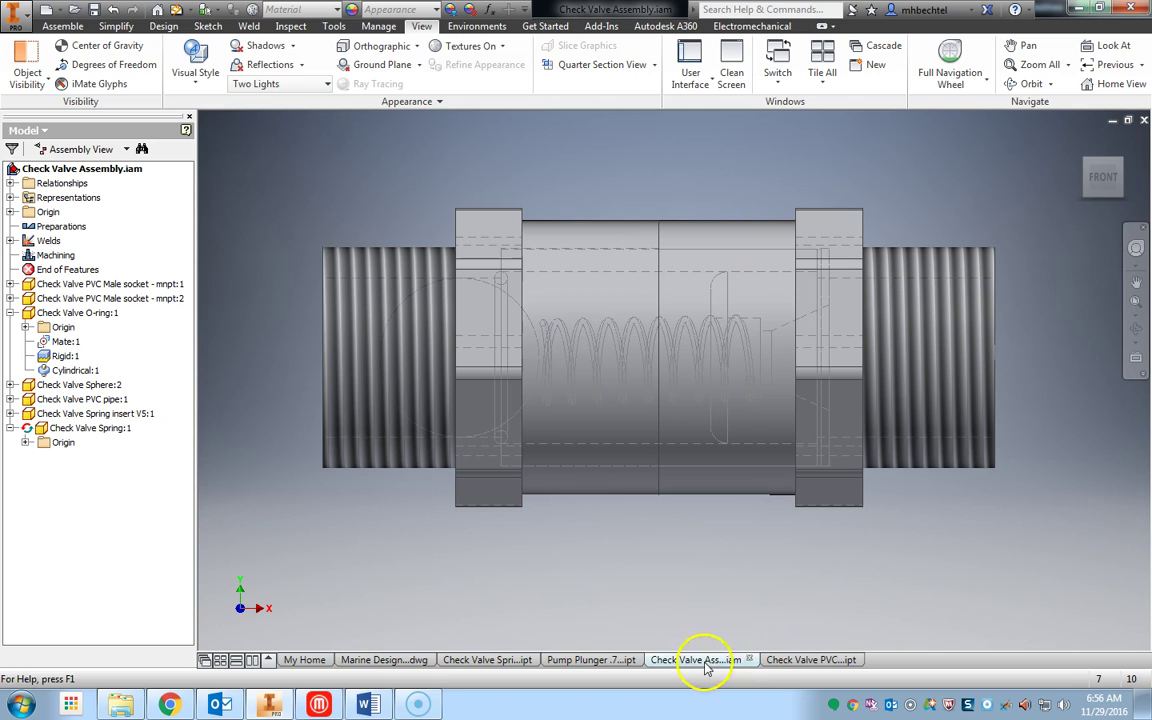
# Switch to the Check Valve PVC pipe.ipt part document from the assembly
pyautogui.click(787, 660)
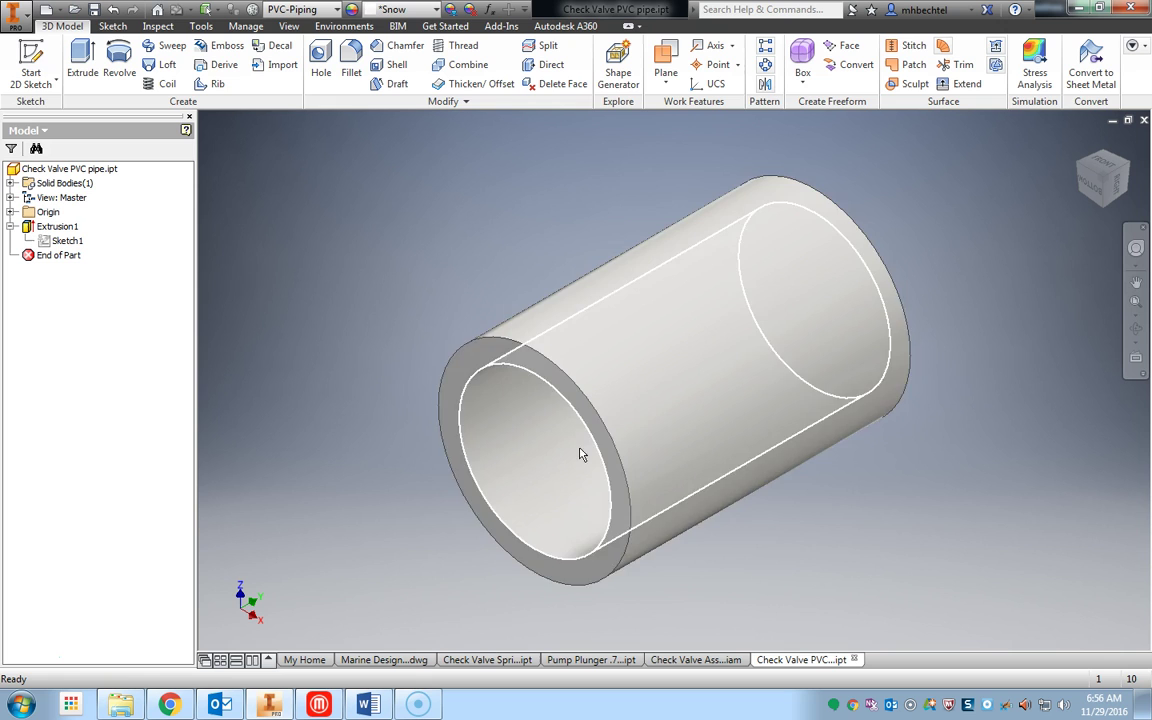
pyautogui.click(627, 440)
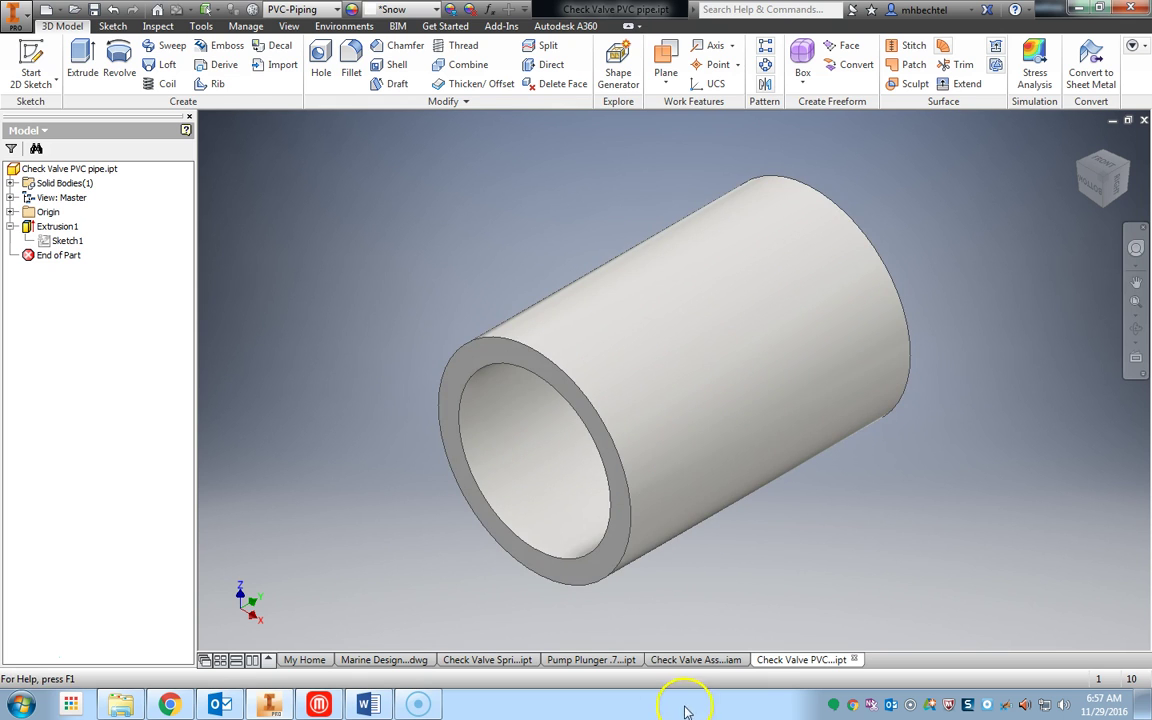
pyautogui.click(683, 659)
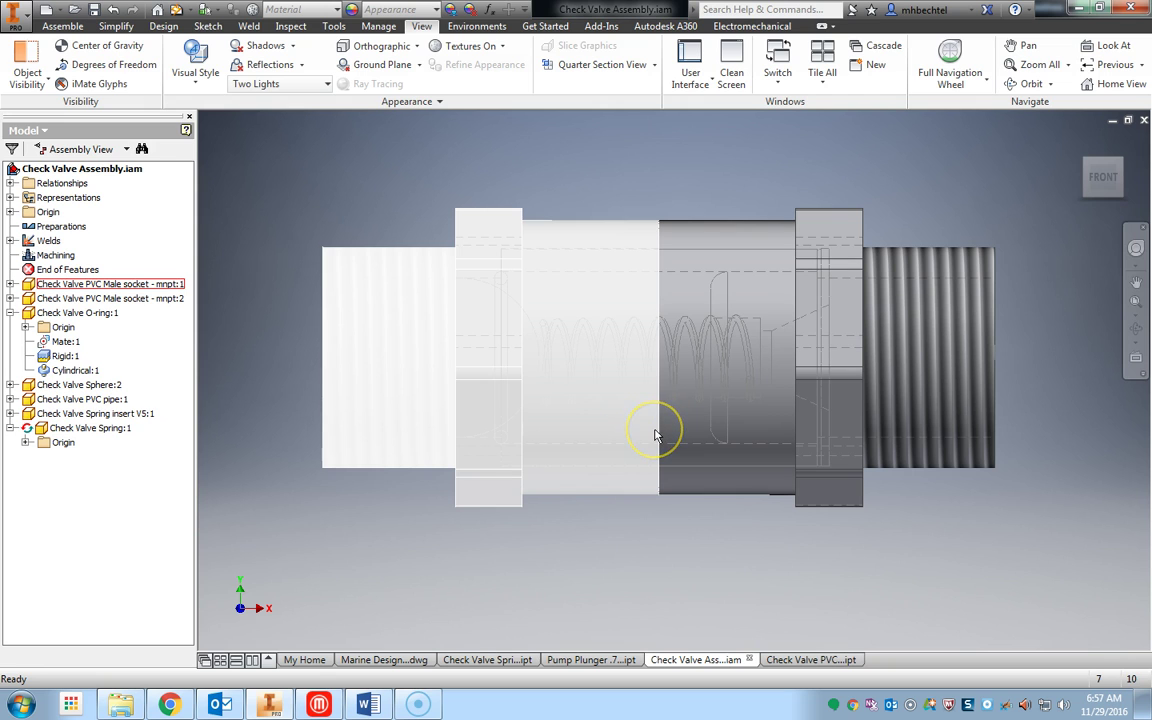
pyautogui.click(810, 661)
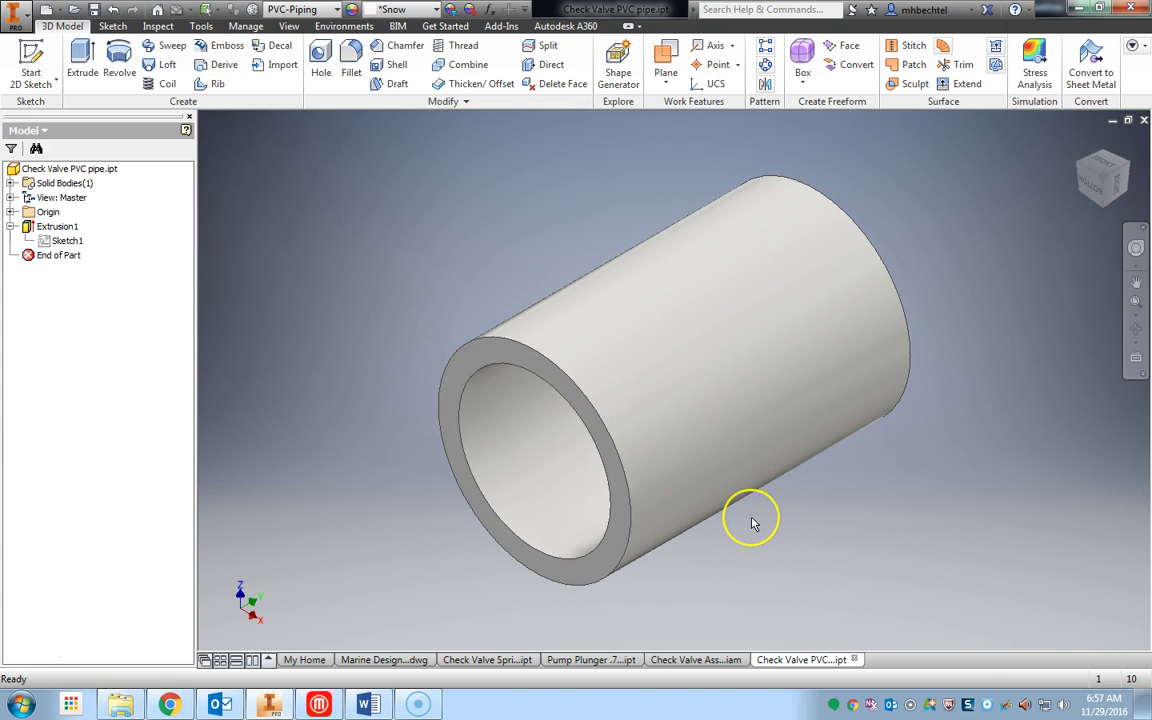
pyautogui.rightClick(70, 242)
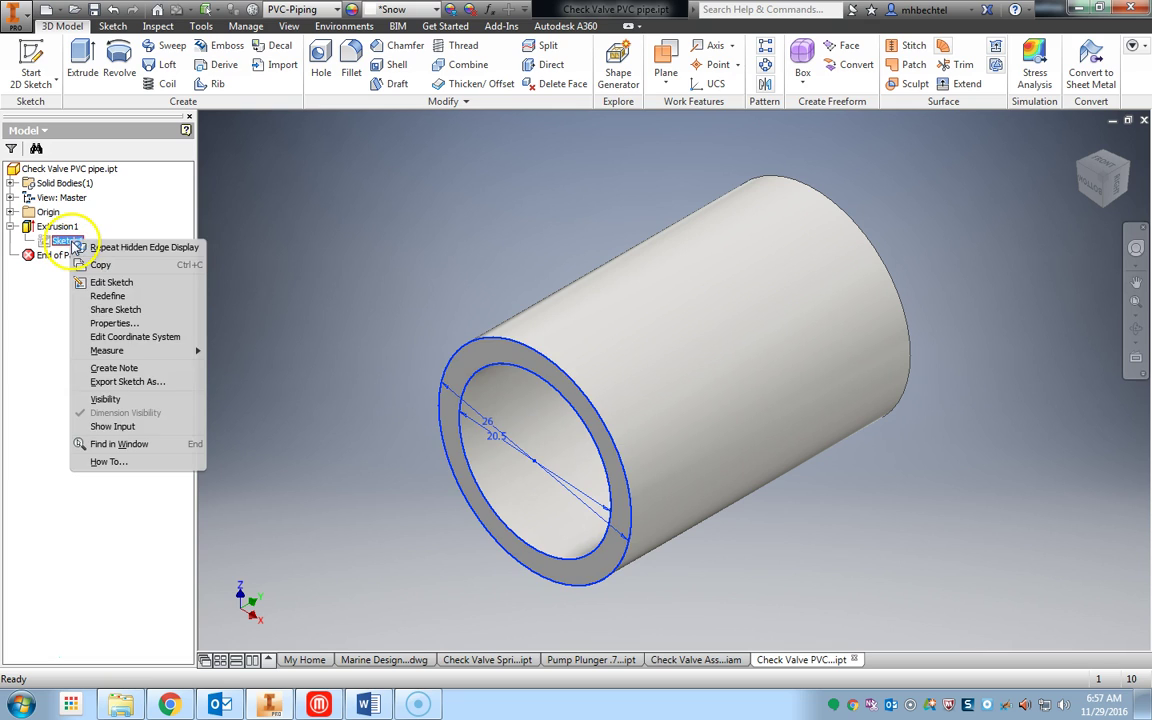
pyautogui.click(112, 284)
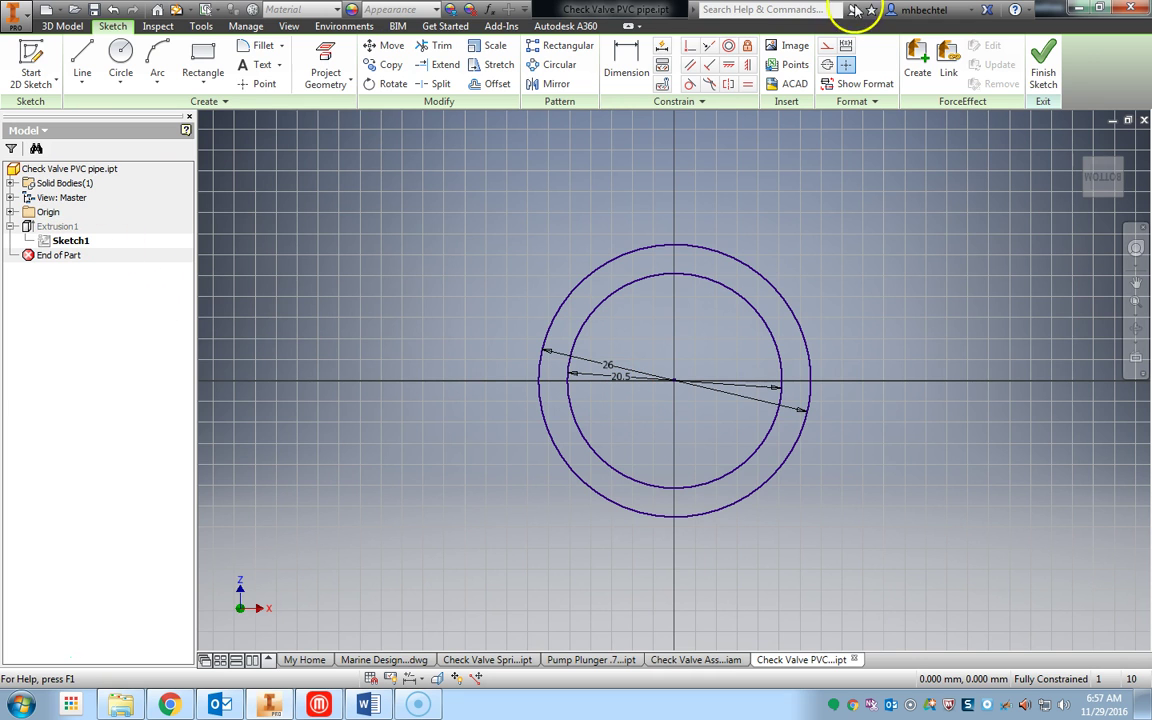
pyautogui.click(1043, 70)
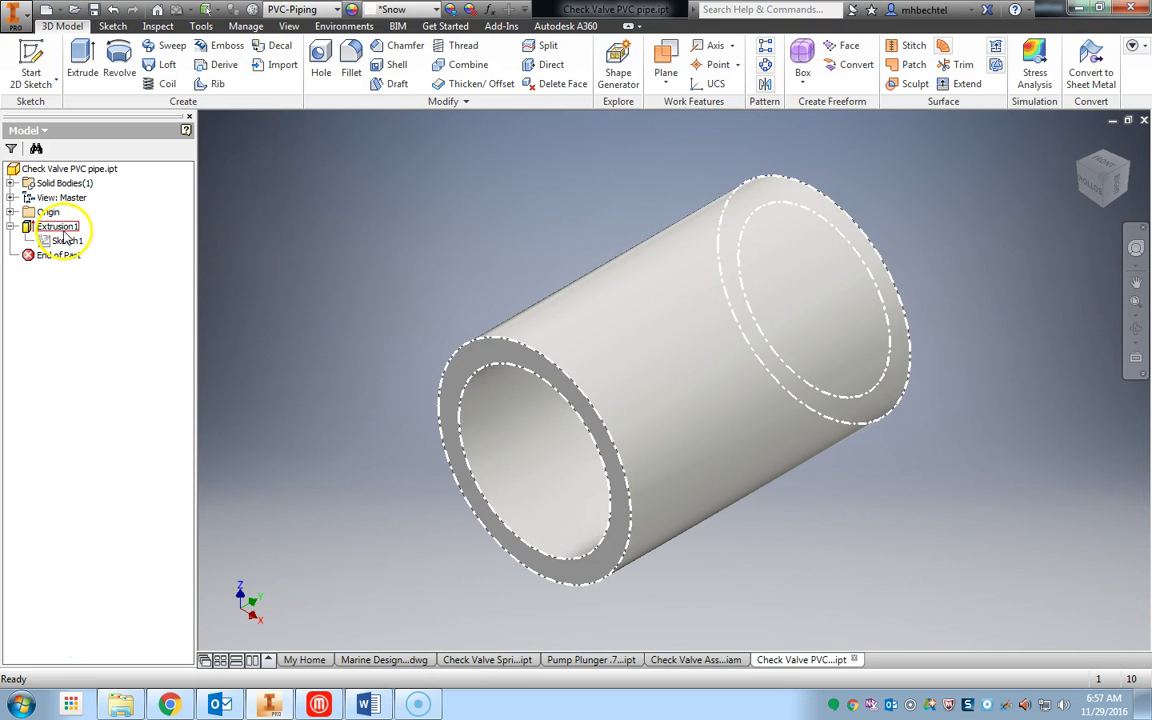
pyautogui.rightClick(57, 227)
pyautogui.click(107, 349)
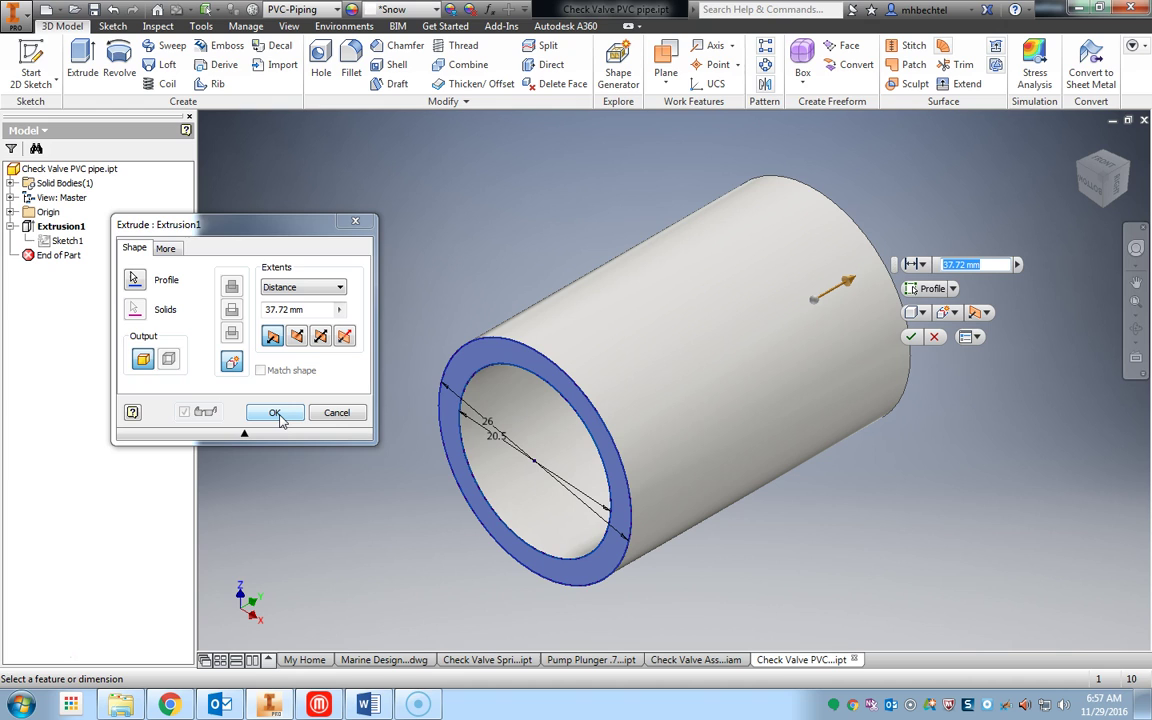
pyautogui.click(280, 416)
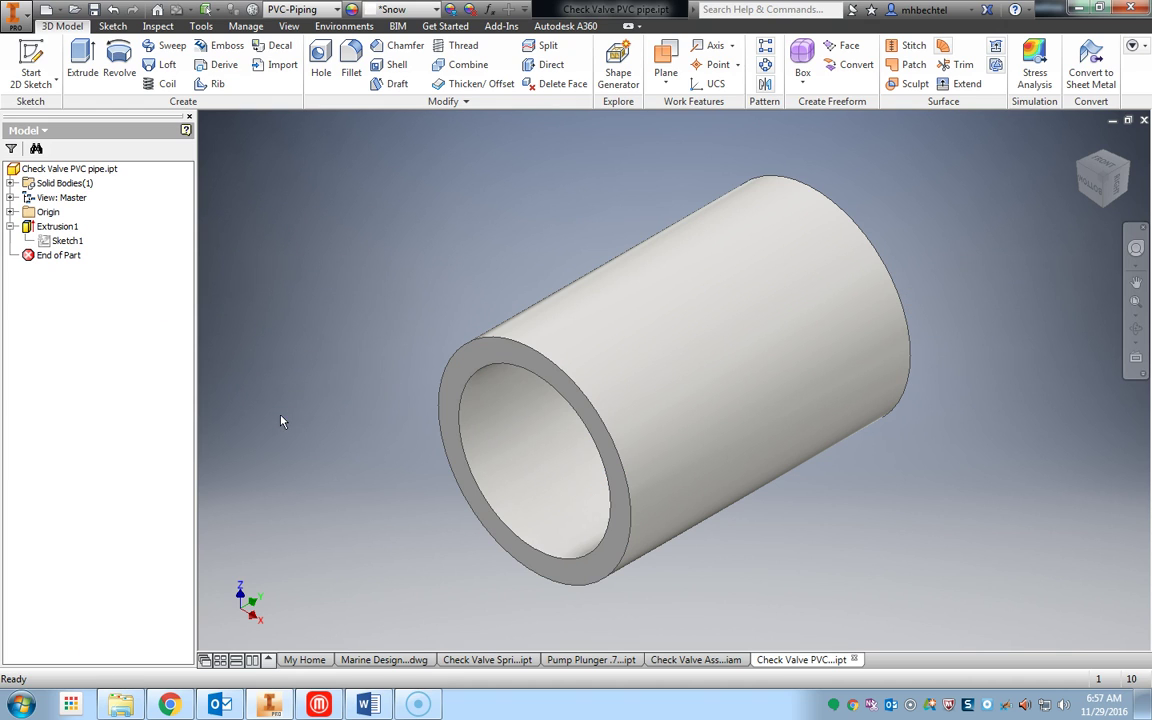
# Create a new part, Part1, from the Metric Standard (mm).ipt template
pyautogui.click(369, 437)
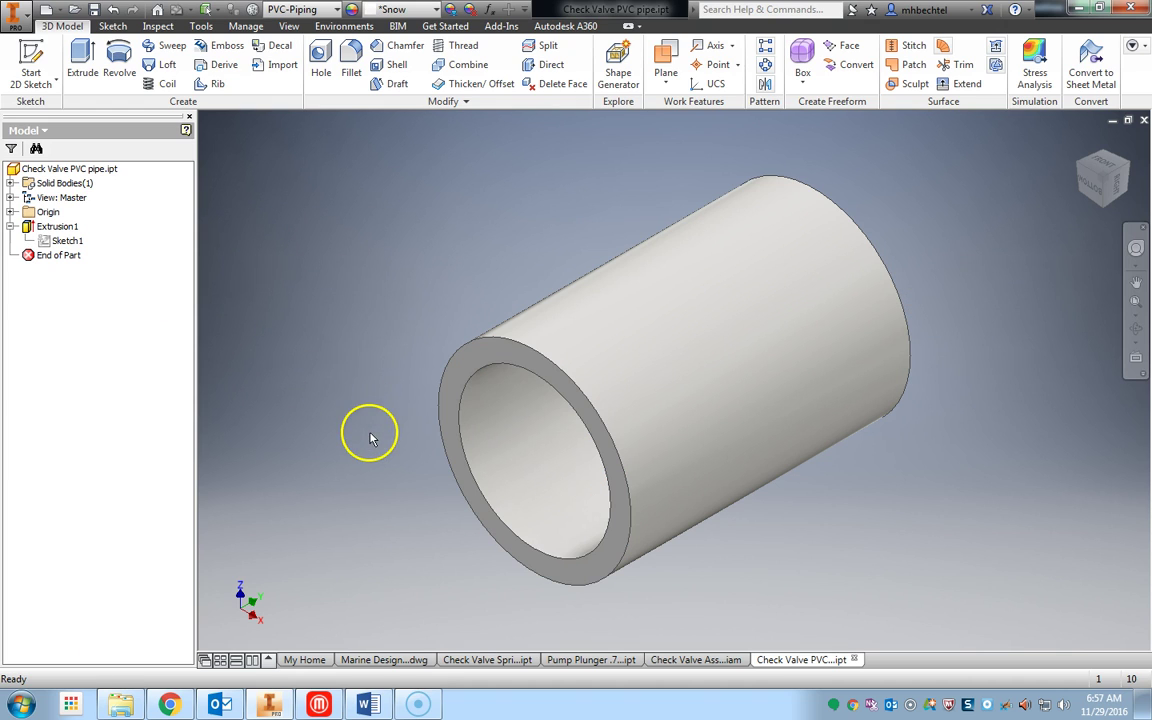
pyautogui.click(12, 17)
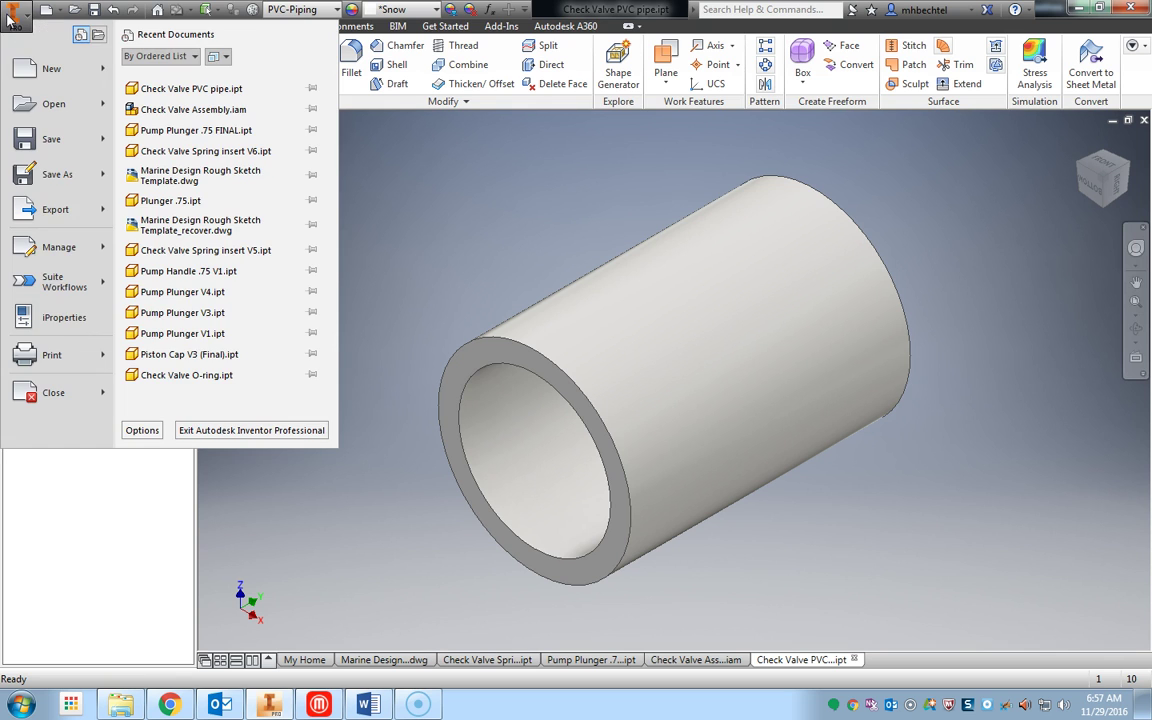
pyautogui.click(48, 72)
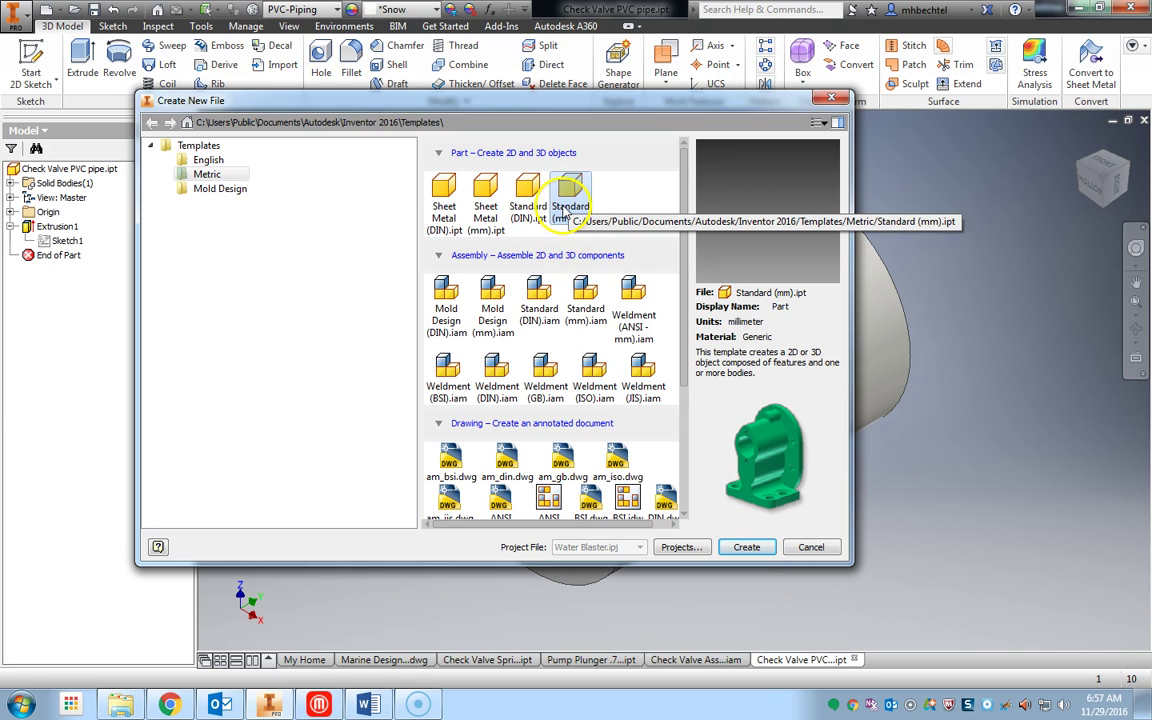
pyautogui.click(576, 226)
pyautogui.click(745, 549)
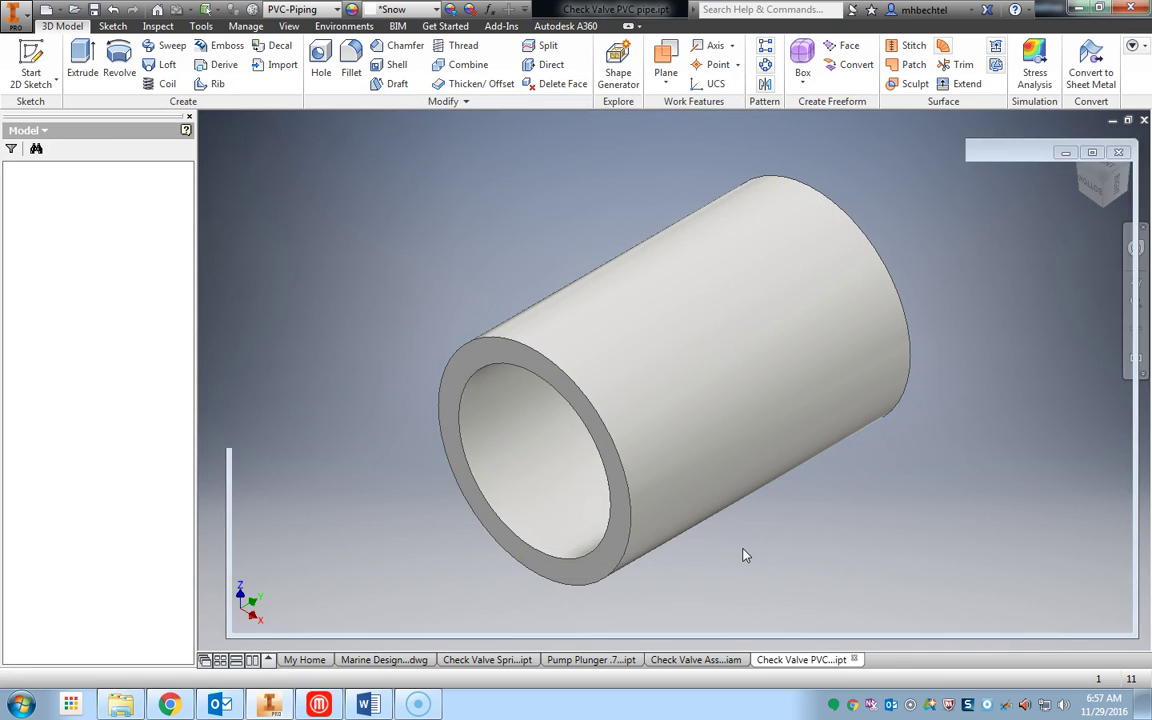
pyautogui.click(457, 360)
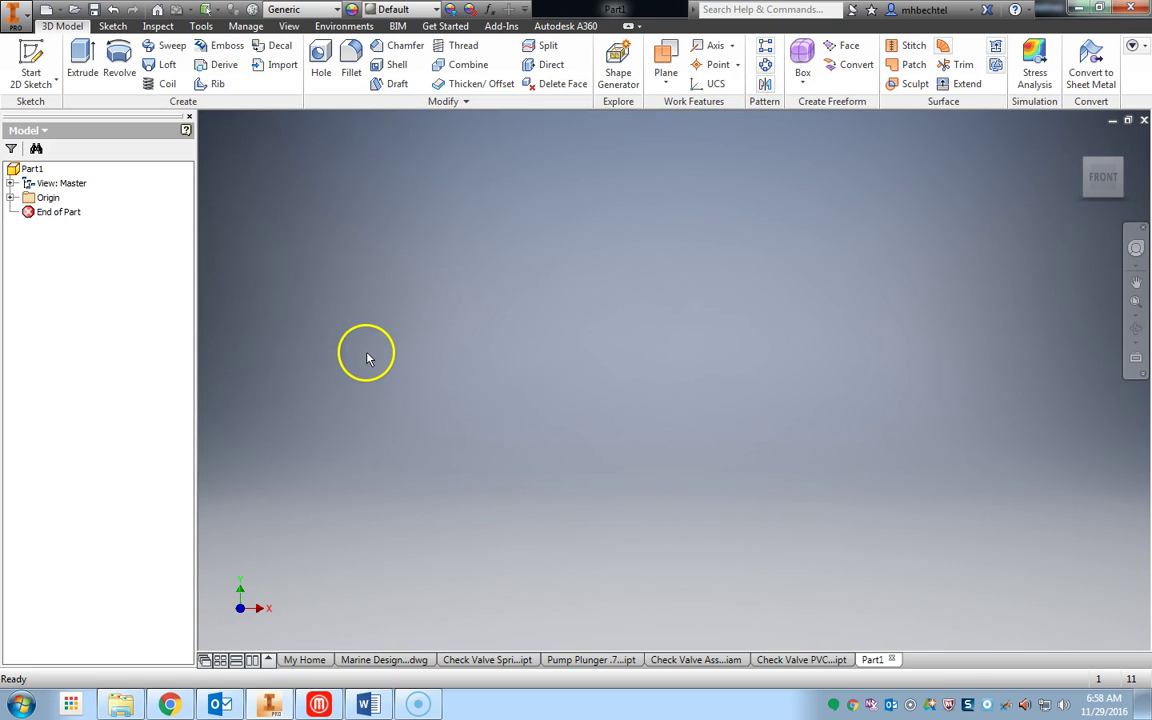
# Start a 2D sketch, Sketch1, on Part1's XZ origin plane
pyautogui.click(32, 52)
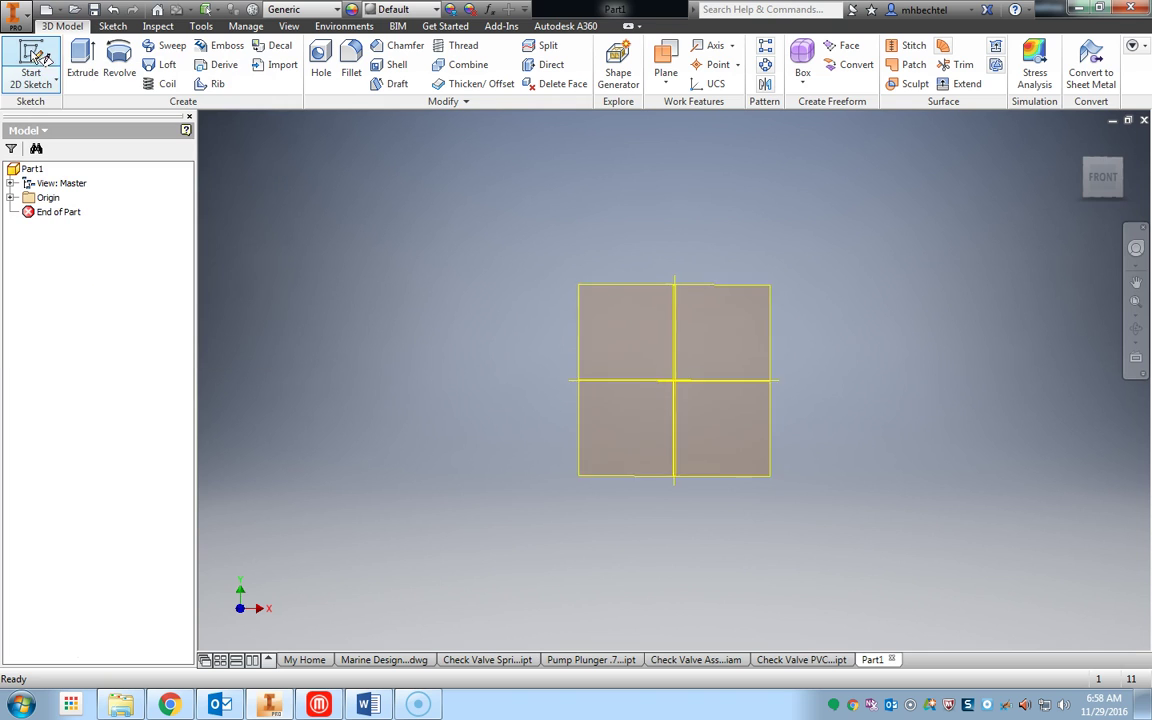
pyautogui.click(31, 663)
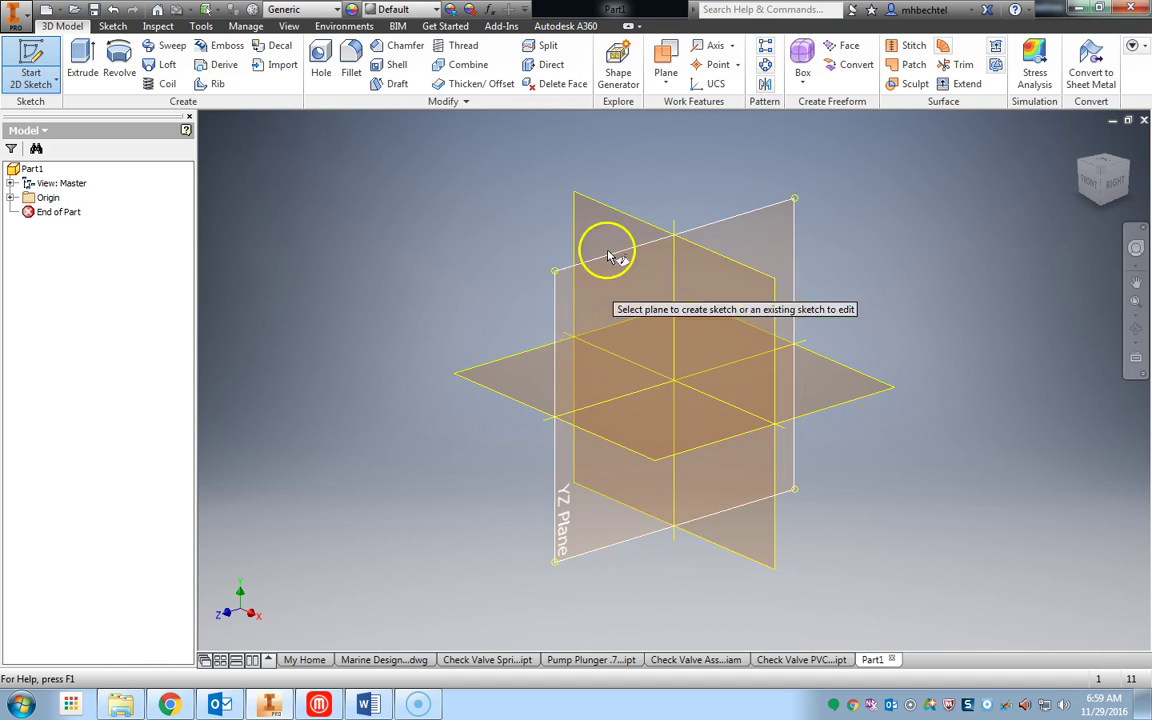
pyautogui.click(530, 377)
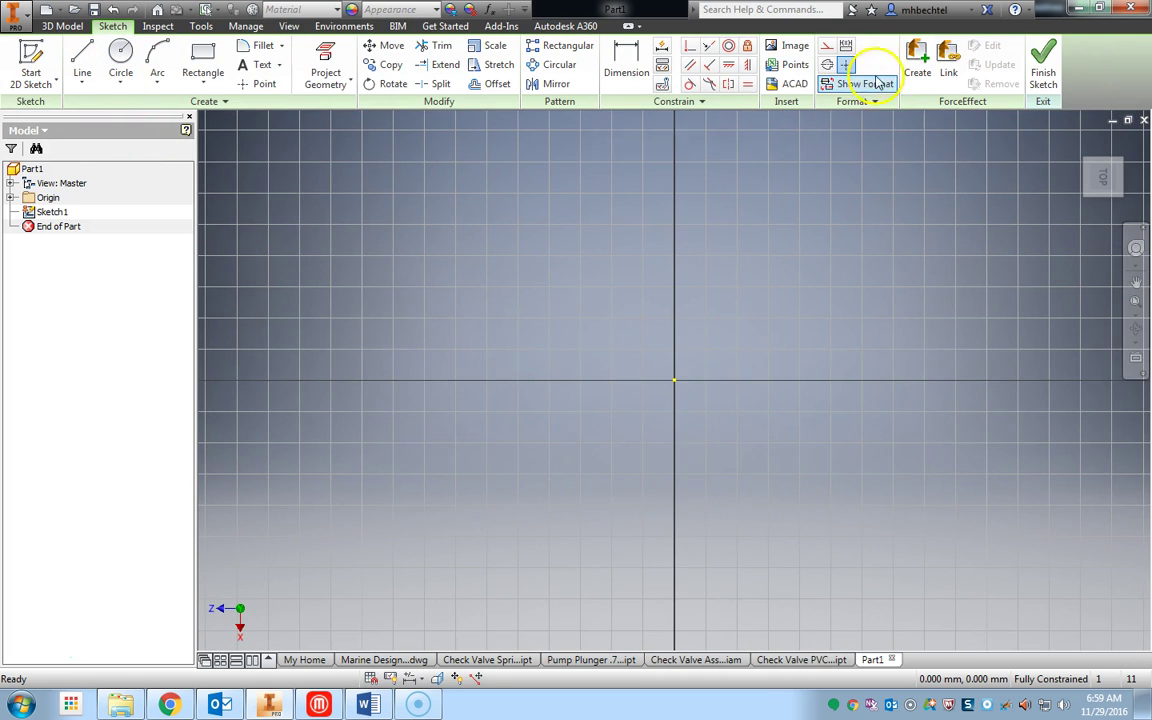
# Draw origin-centred circles of 20.5 mm and 26 mm diameter, then finish the sketch
pyautogui.click(118, 57)
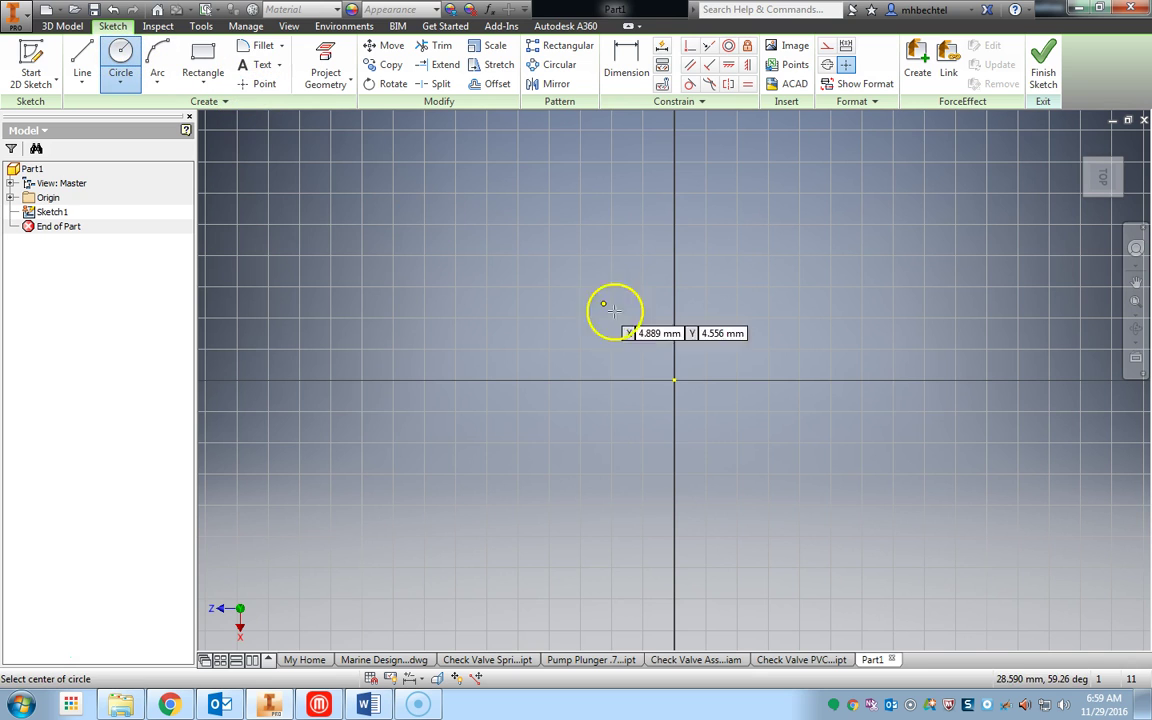
pyautogui.click(675, 381)
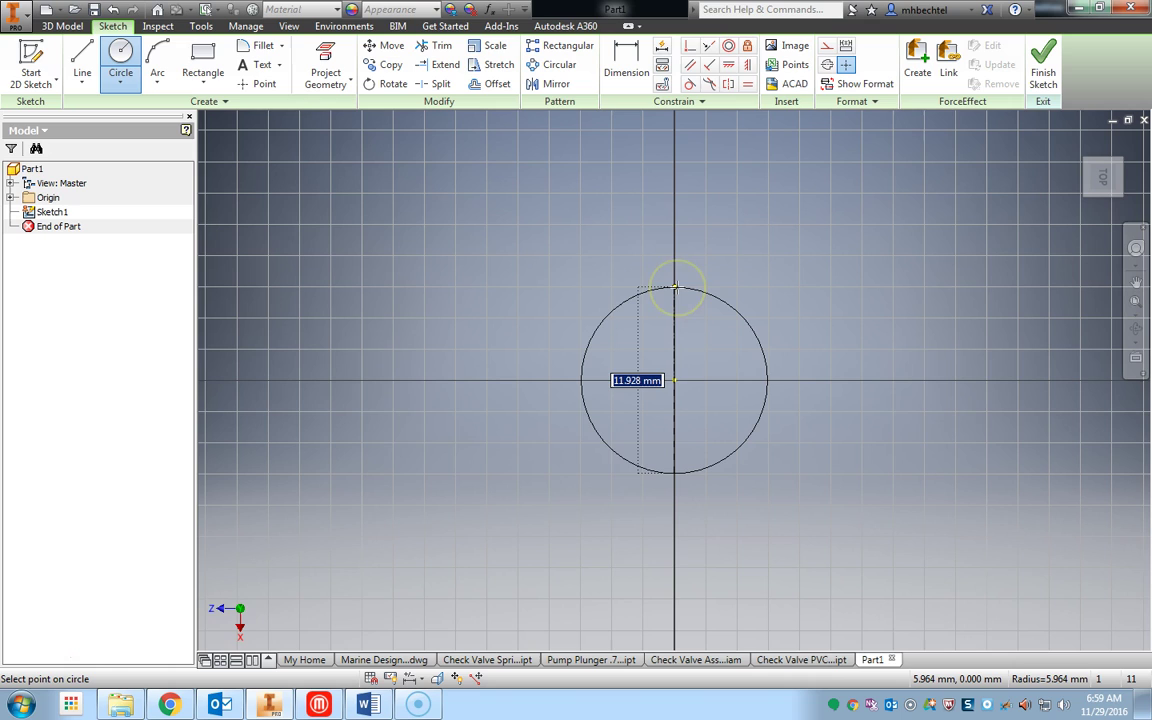
pyautogui.write('20.5')
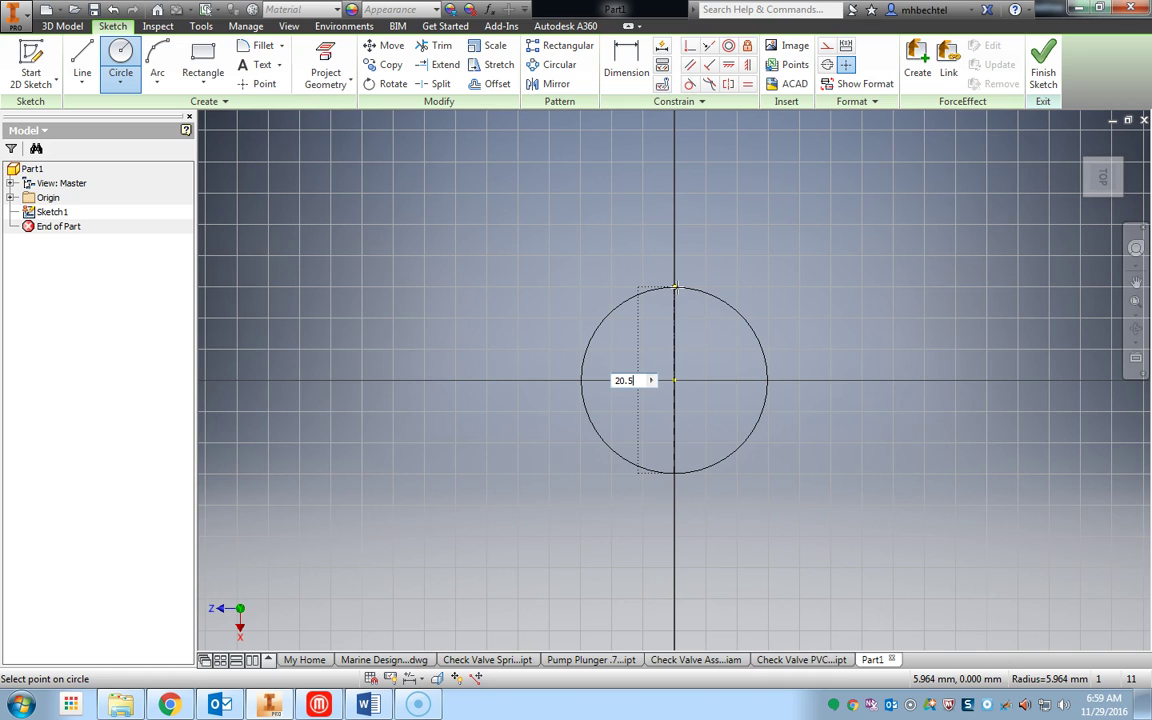
pyautogui.press('Return')
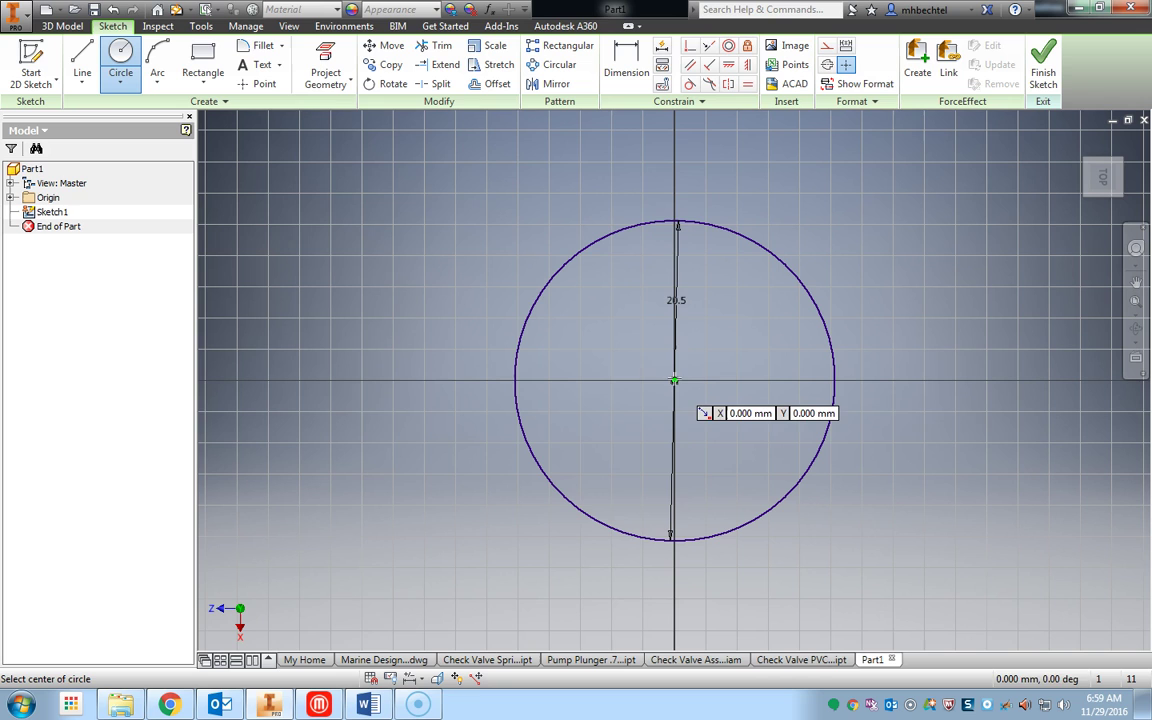
pyautogui.click(674, 380)
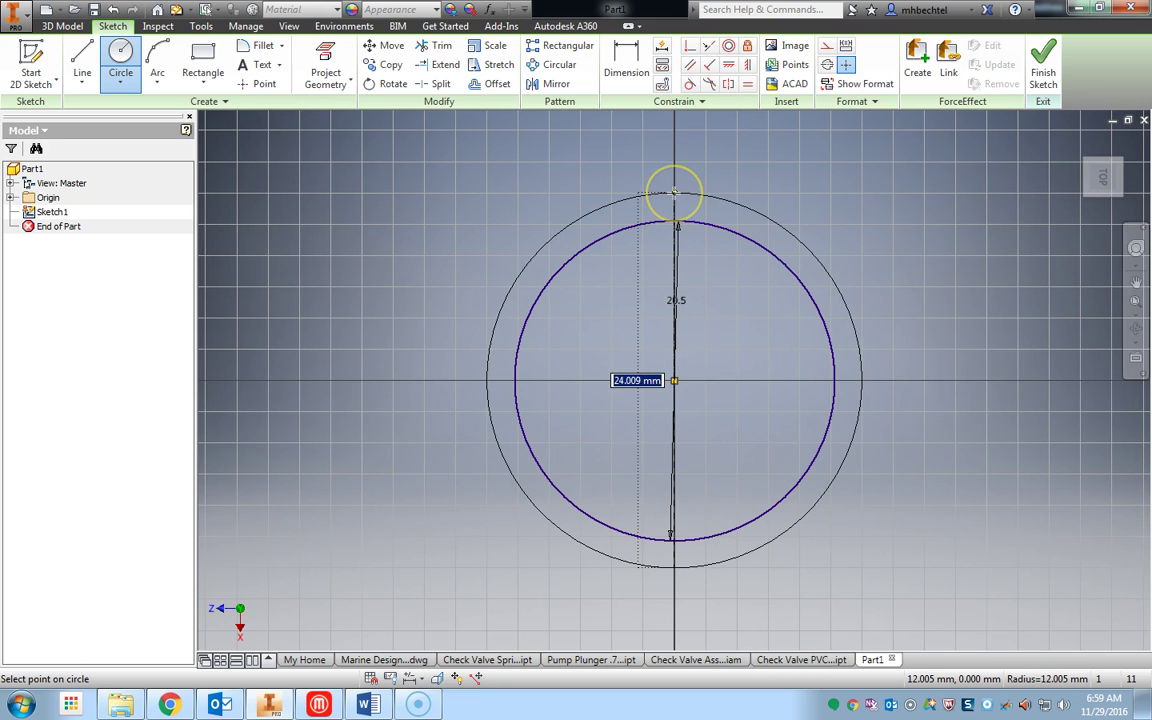
pyautogui.write('26')
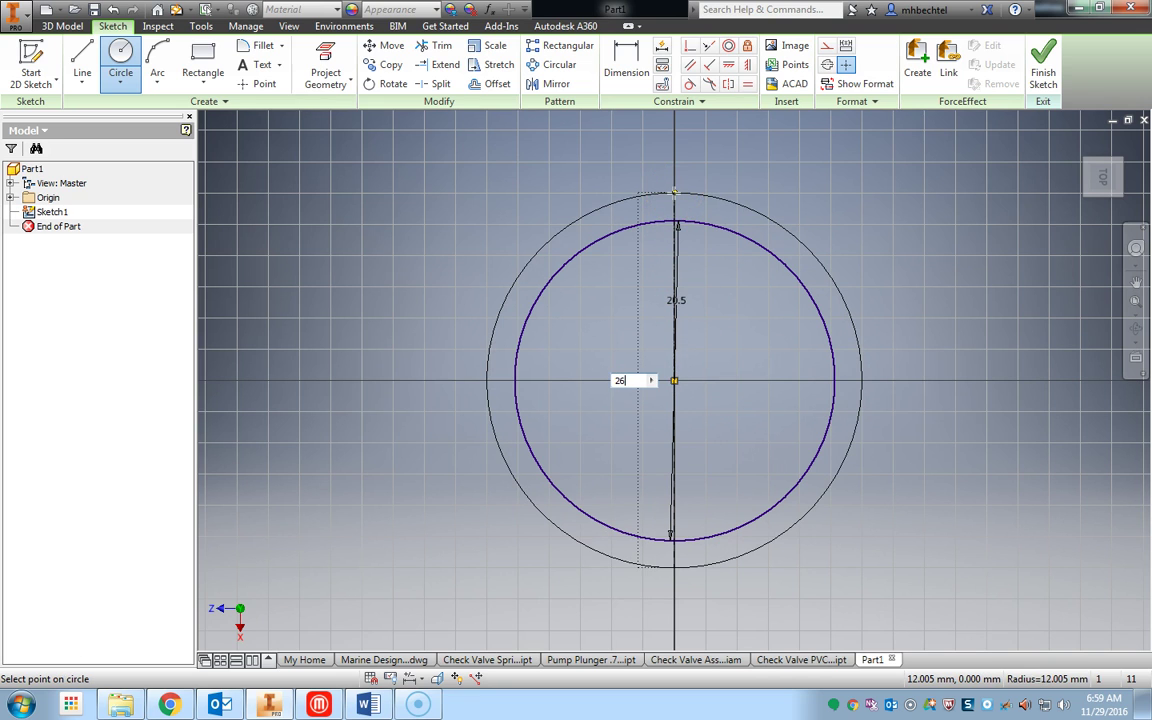
pyautogui.press('Return')
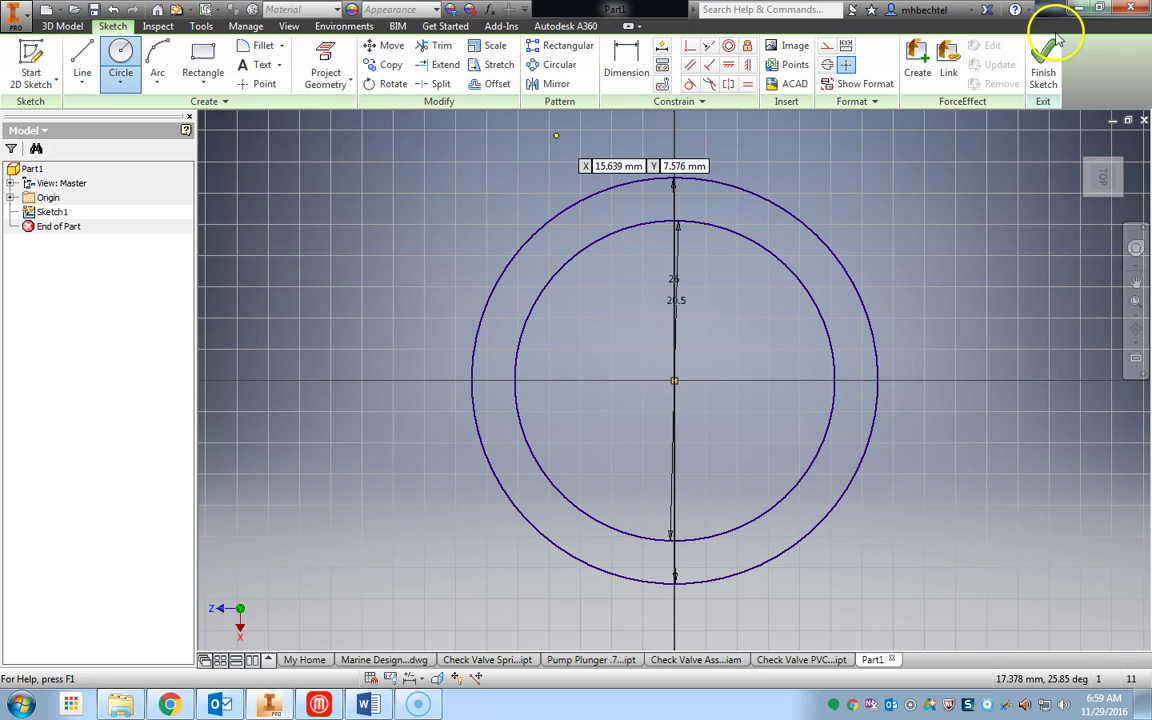
pyautogui.click(1038, 64)
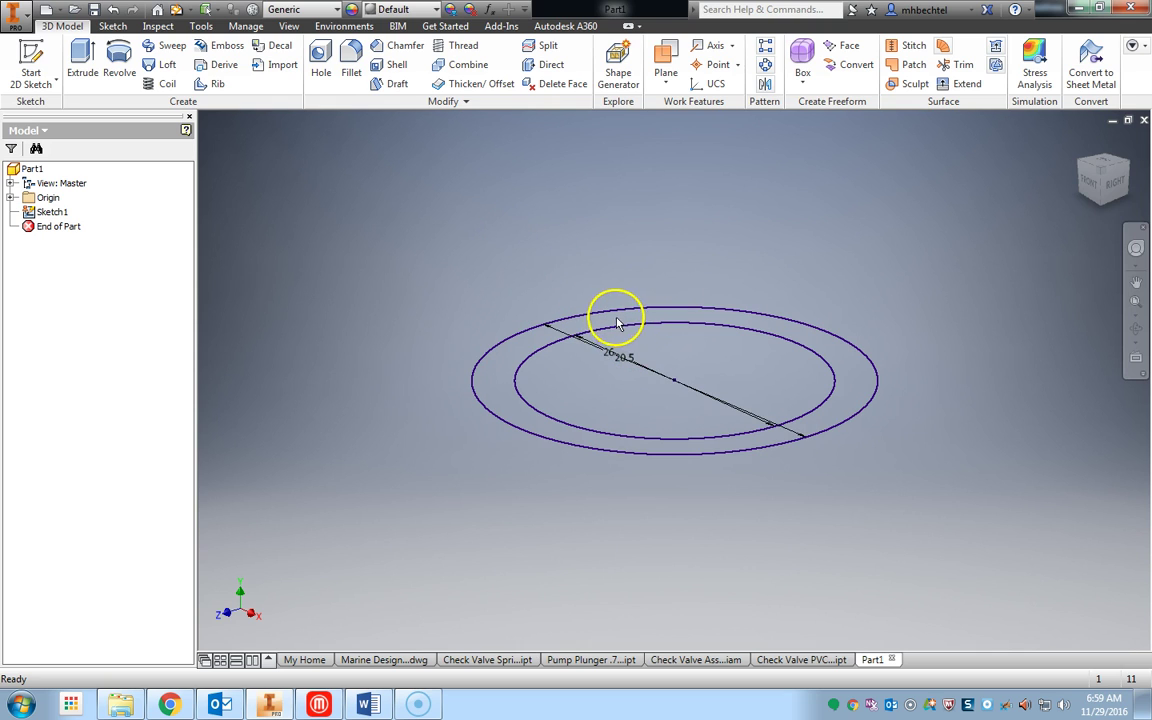
# In Document Settings > Units, set the length unit to millimeter and apply it
pyautogui.scroll(-3, 627, 352)
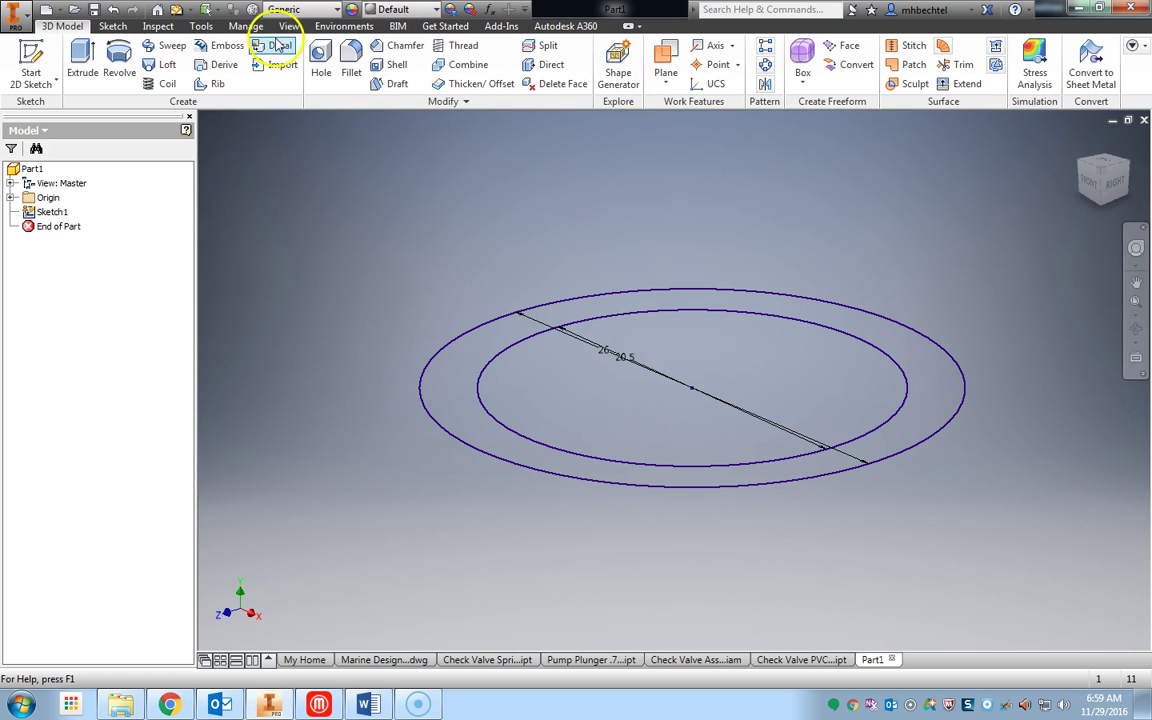
pyautogui.click(203, 27)
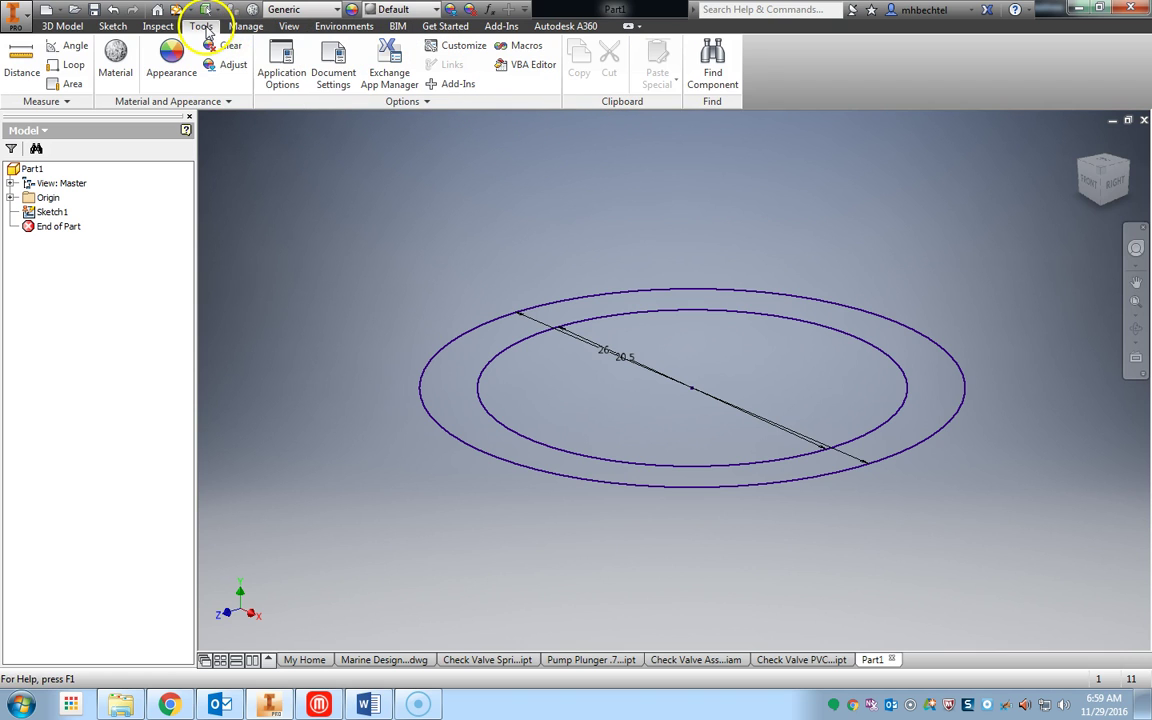
pyautogui.click(334, 78)
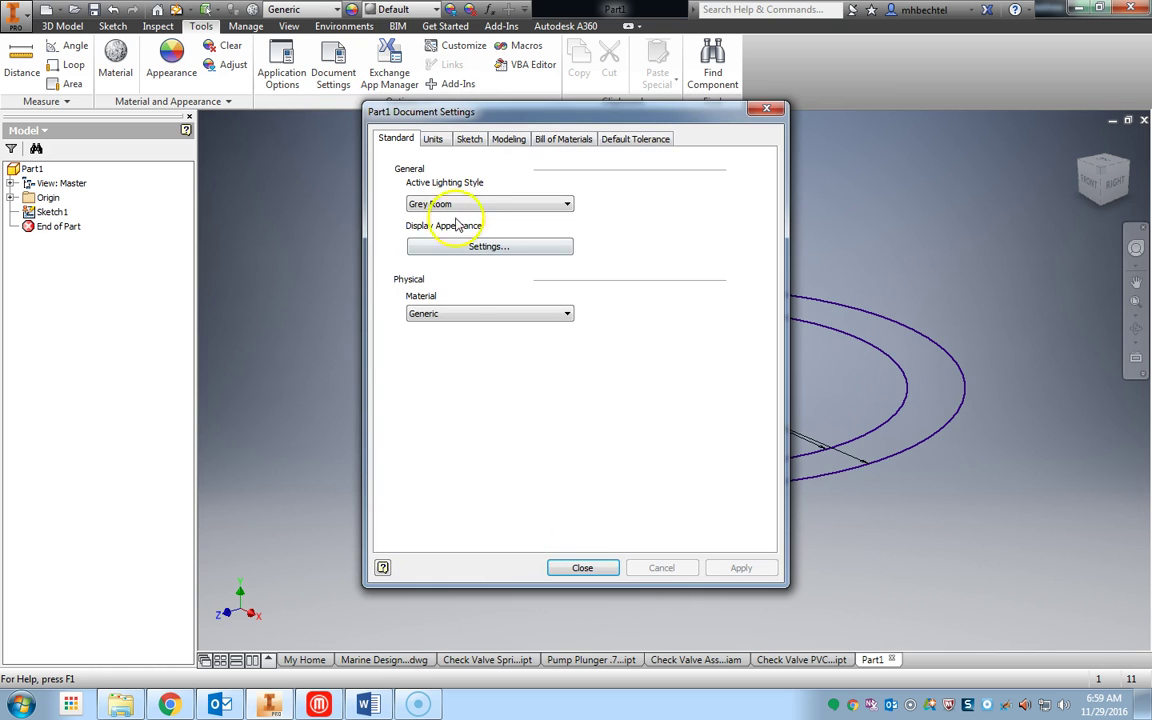
pyautogui.click(435, 140)
pyautogui.click(430, 195)
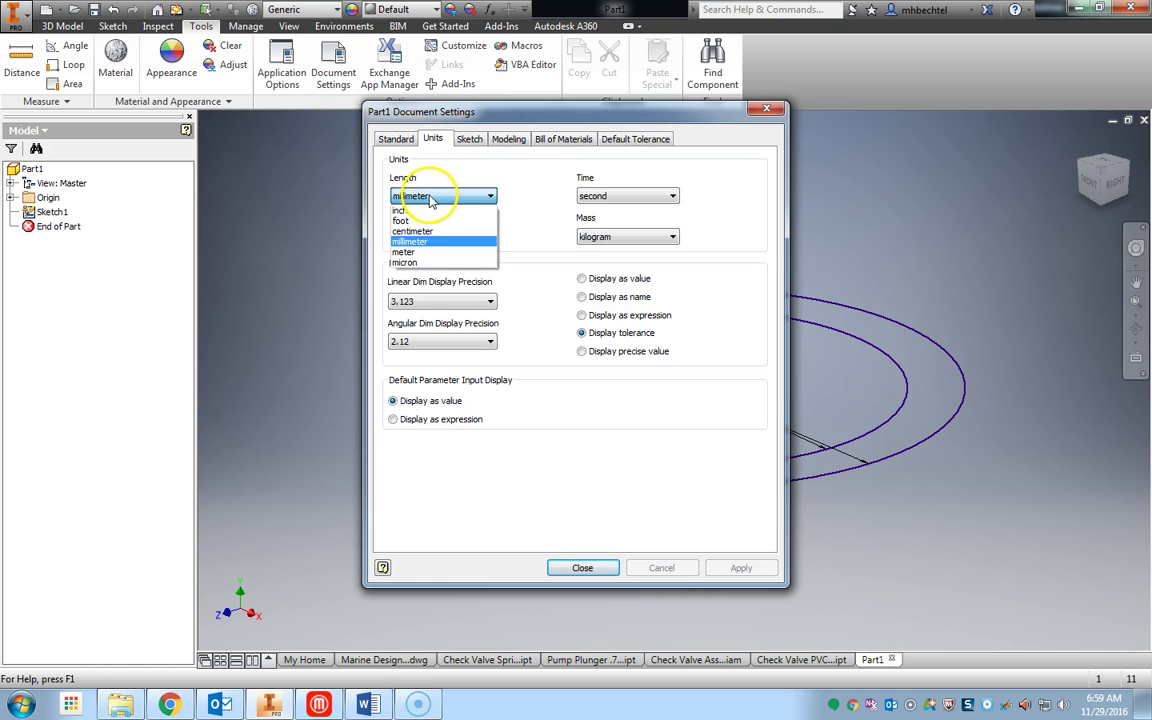
pyautogui.click(420, 211)
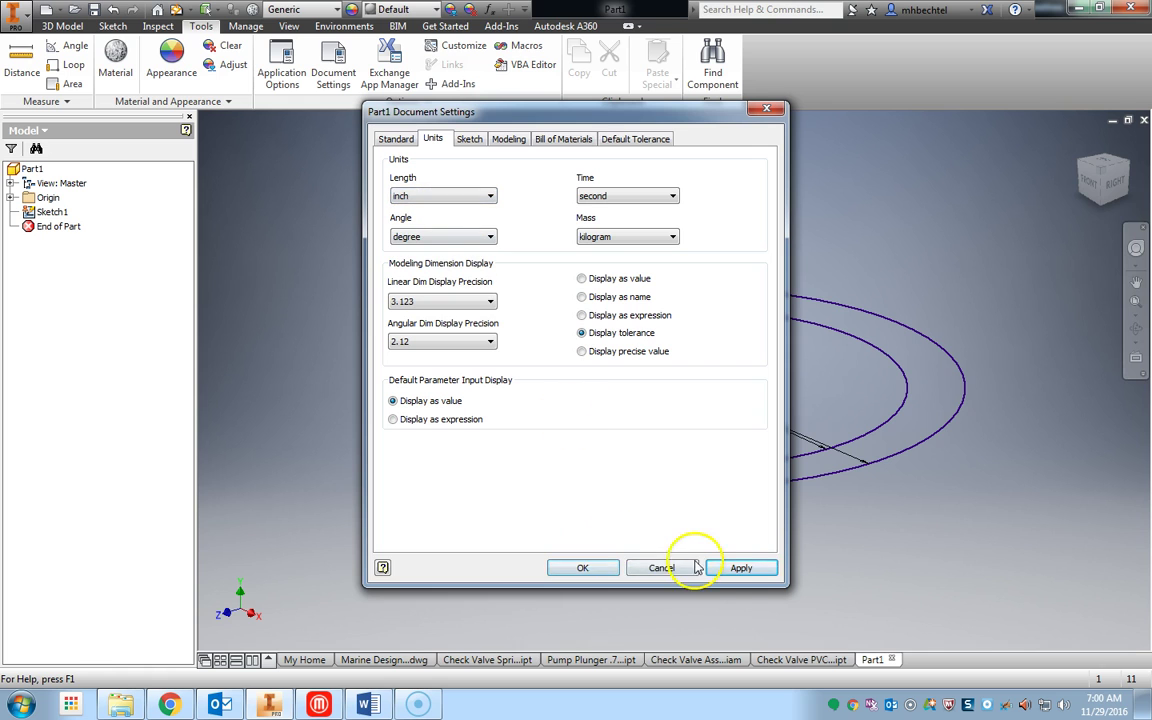
pyautogui.click(740, 568)
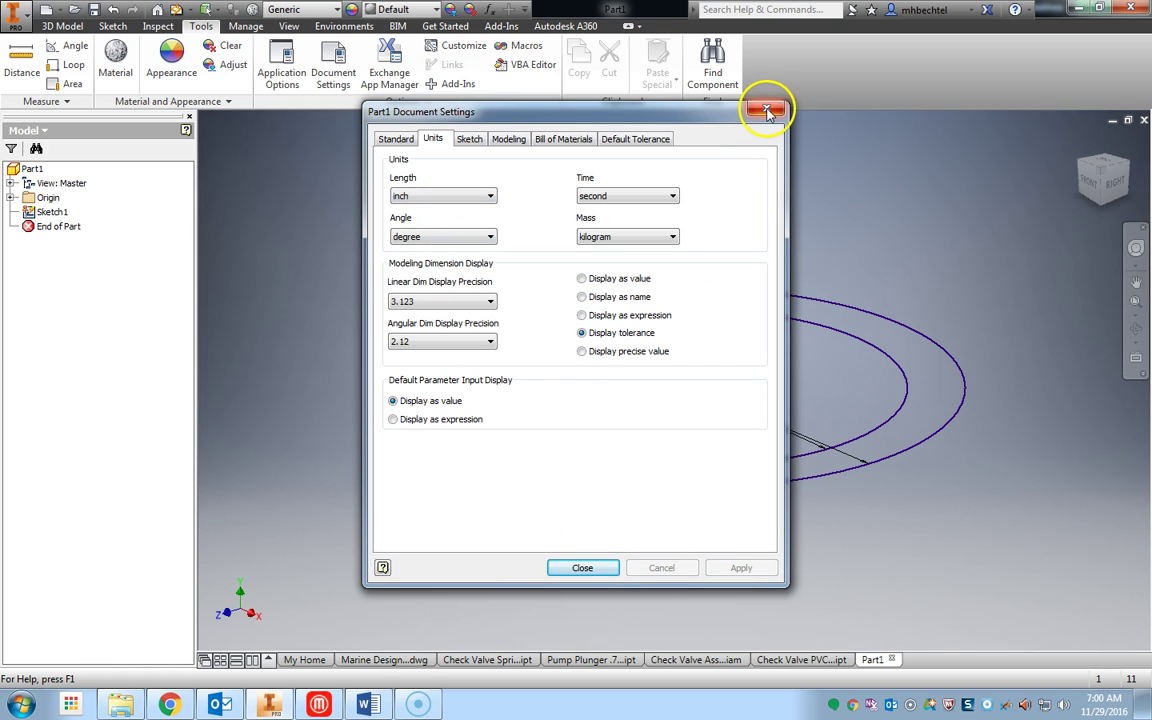
pyautogui.moveTo(748, 106)
pyautogui.mouseDown()
pyautogui.moveTo(595, 128)
pyautogui.moveTo(334, 121)
pyautogui.moveTo(404, 128)
pyautogui.mouseUp()
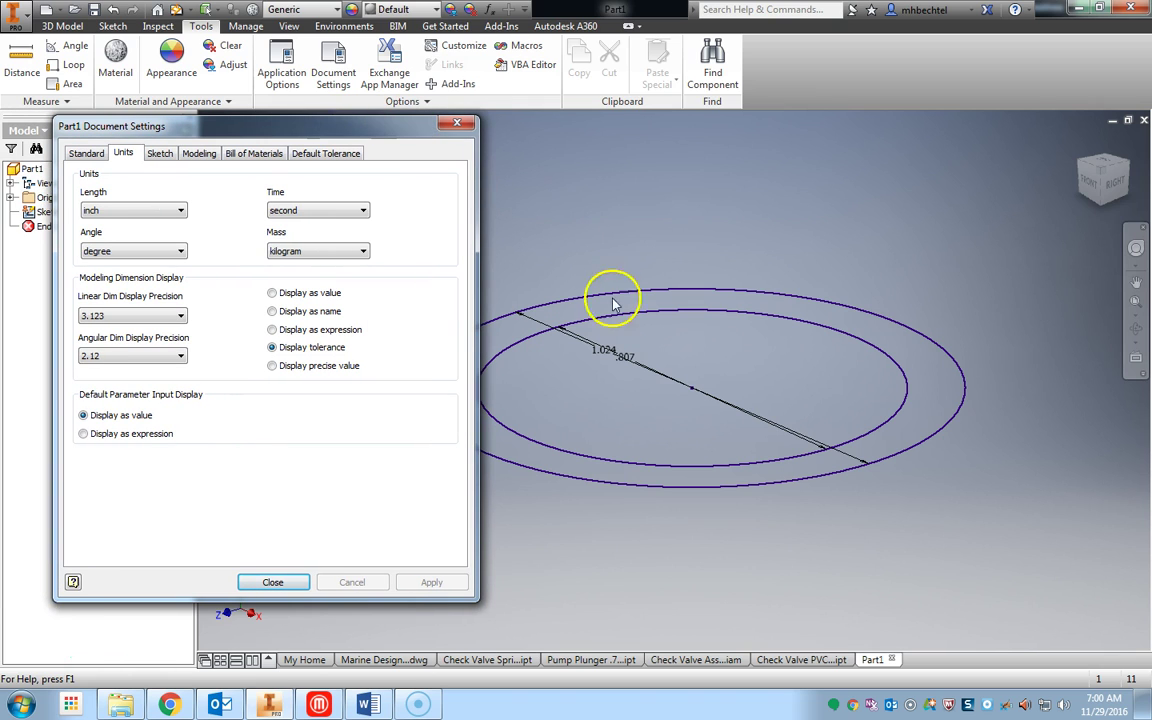
pyautogui.click(619, 373)
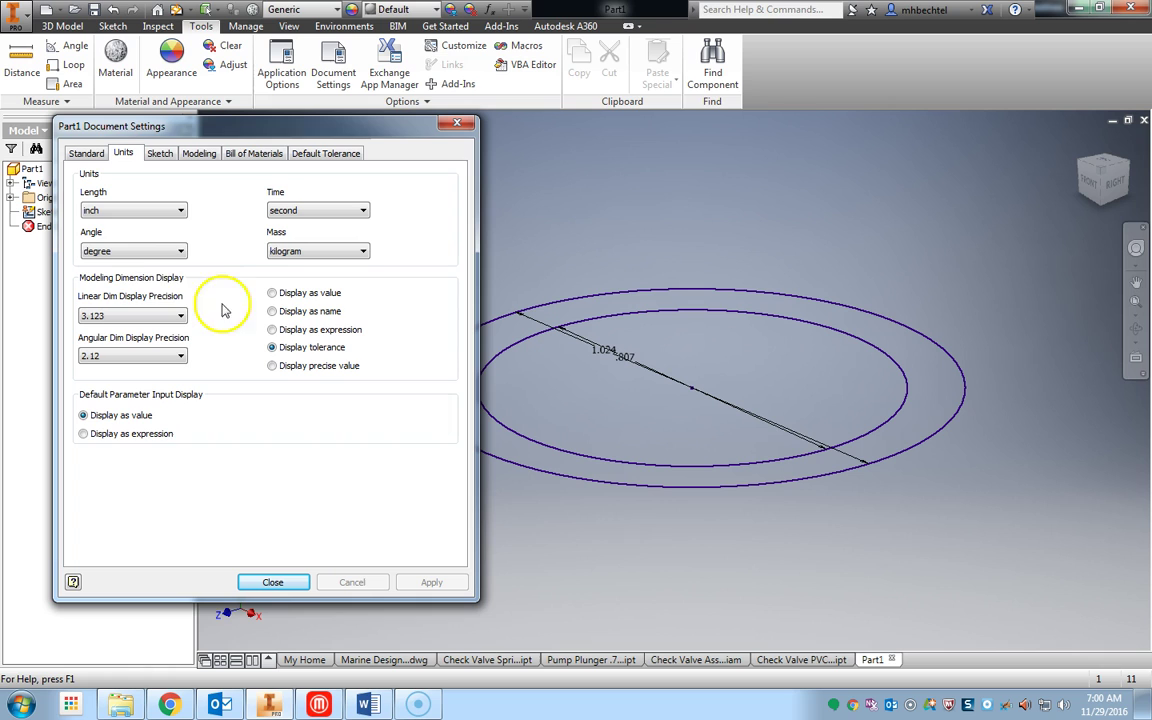
pyautogui.click(133, 212)
pyautogui.click(104, 256)
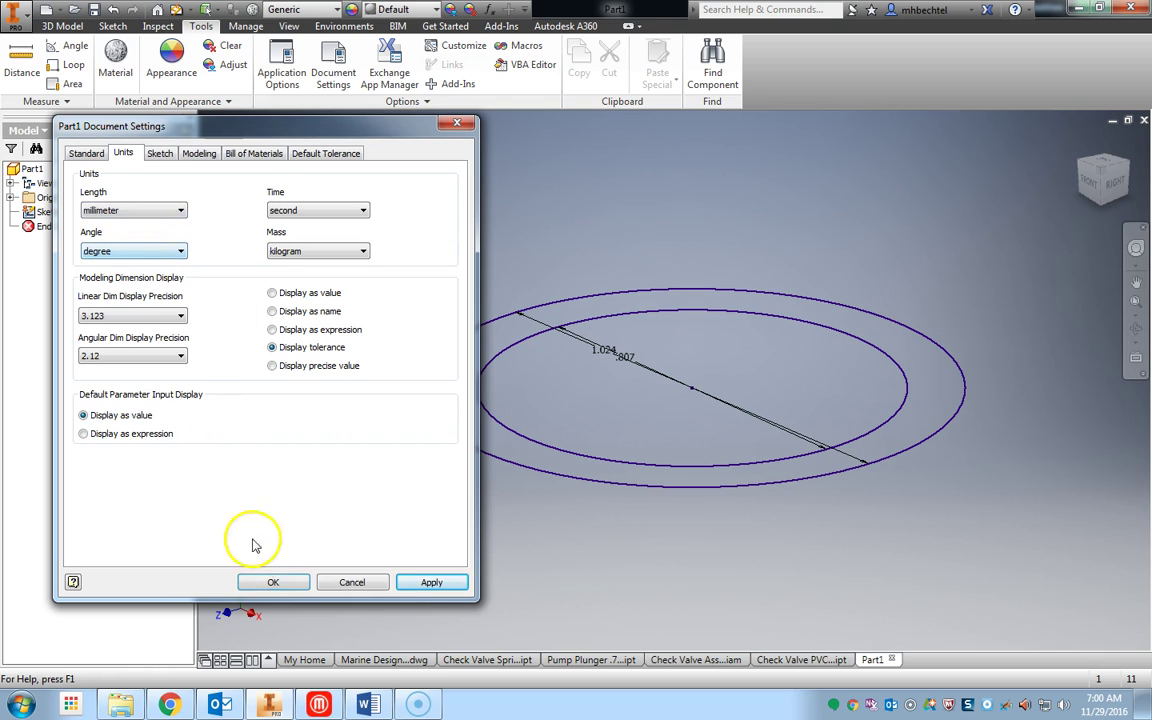
pyautogui.click(432, 583)
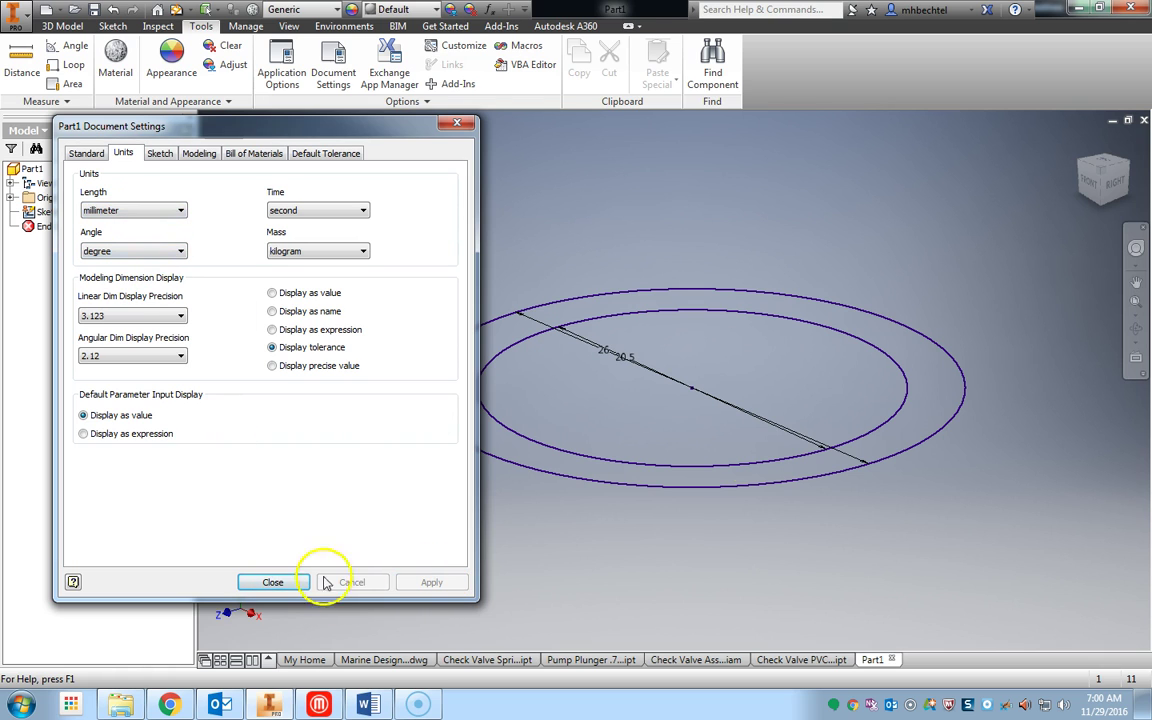
# Extrude the ring profile between the two circles 37.2 mm into Extrusion1
pyautogui.click(273, 583)
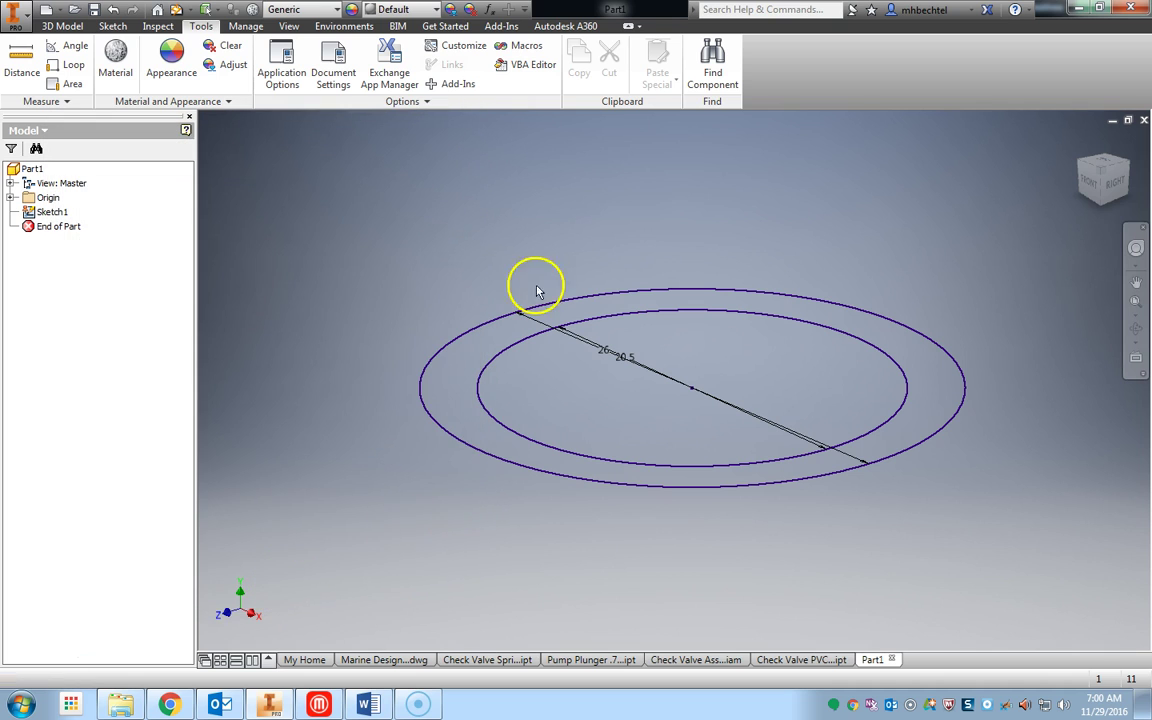
pyautogui.click(62, 27)
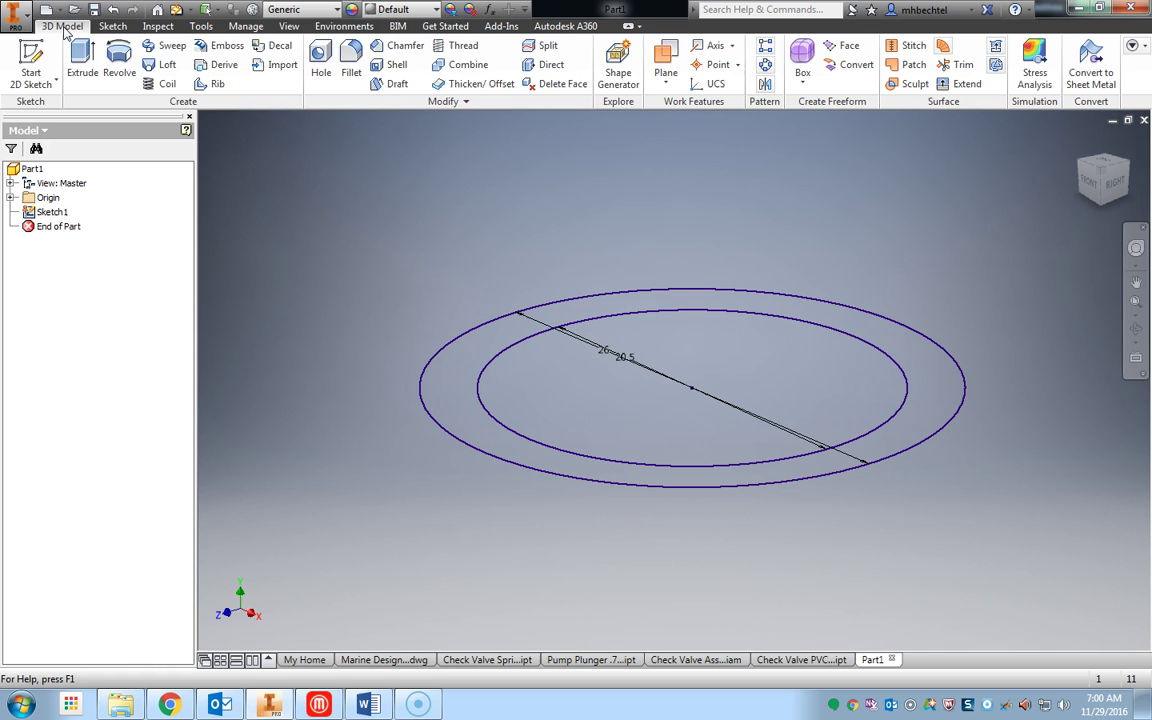
pyautogui.click(83, 55)
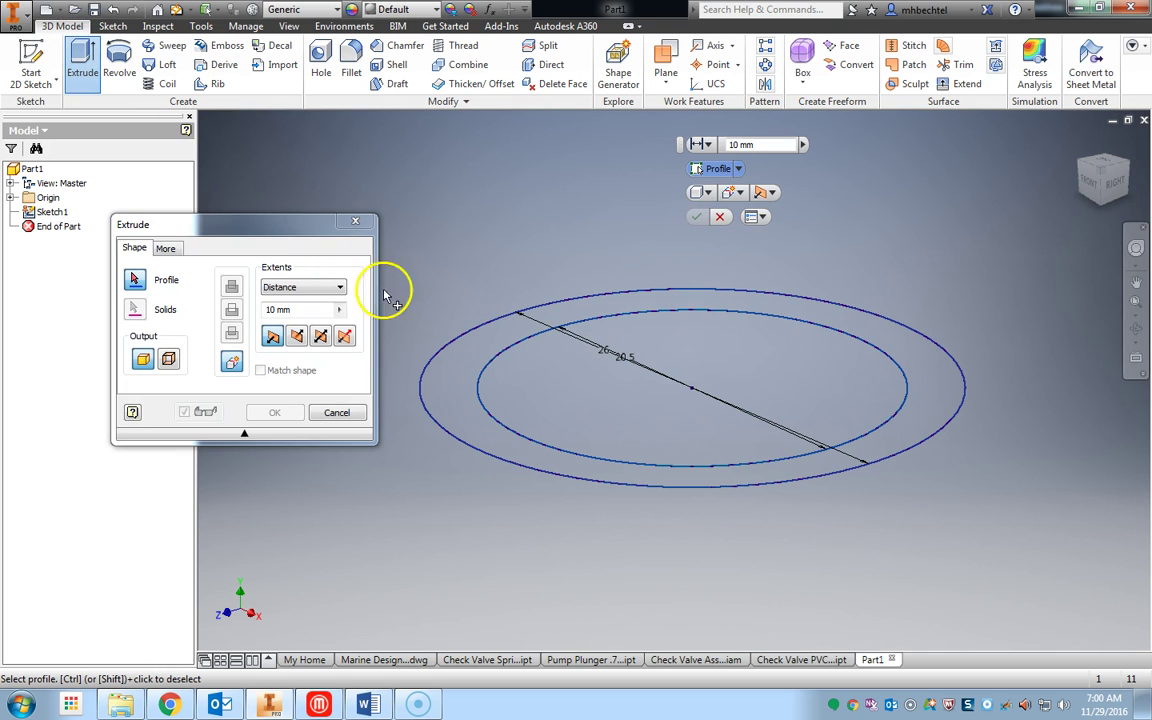
pyautogui.click(459, 389)
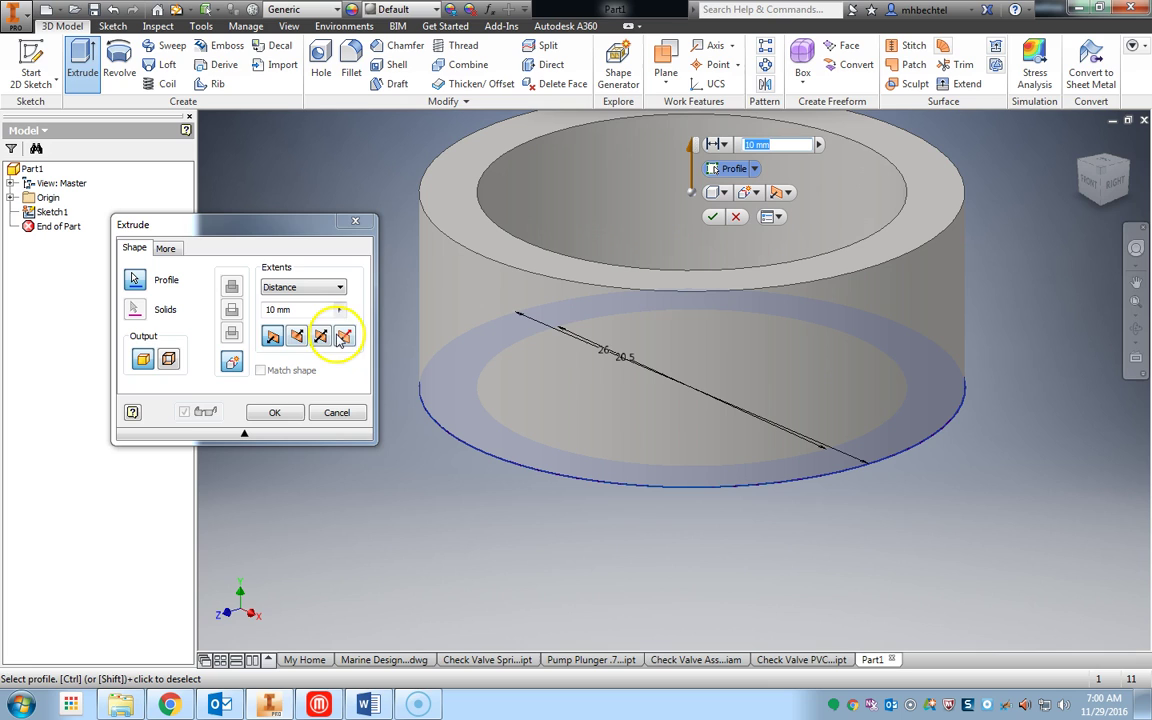
pyautogui.click(285, 309)
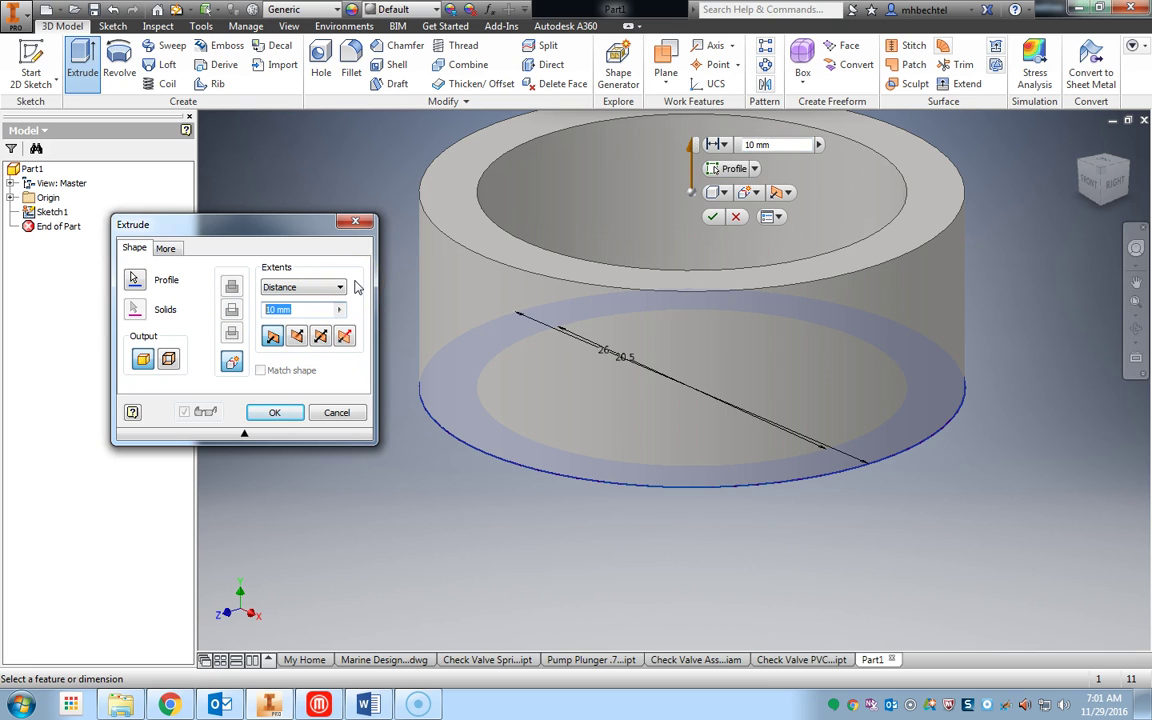
pyautogui.write('37.2')
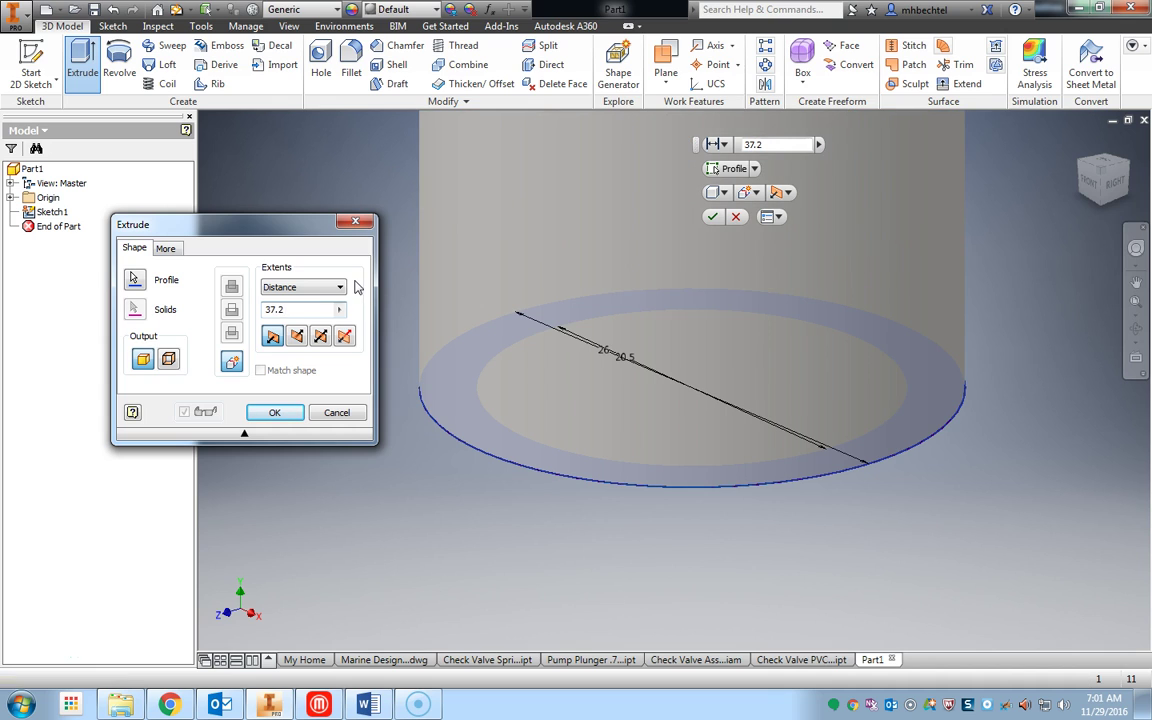
pyautogui.write(' mm')
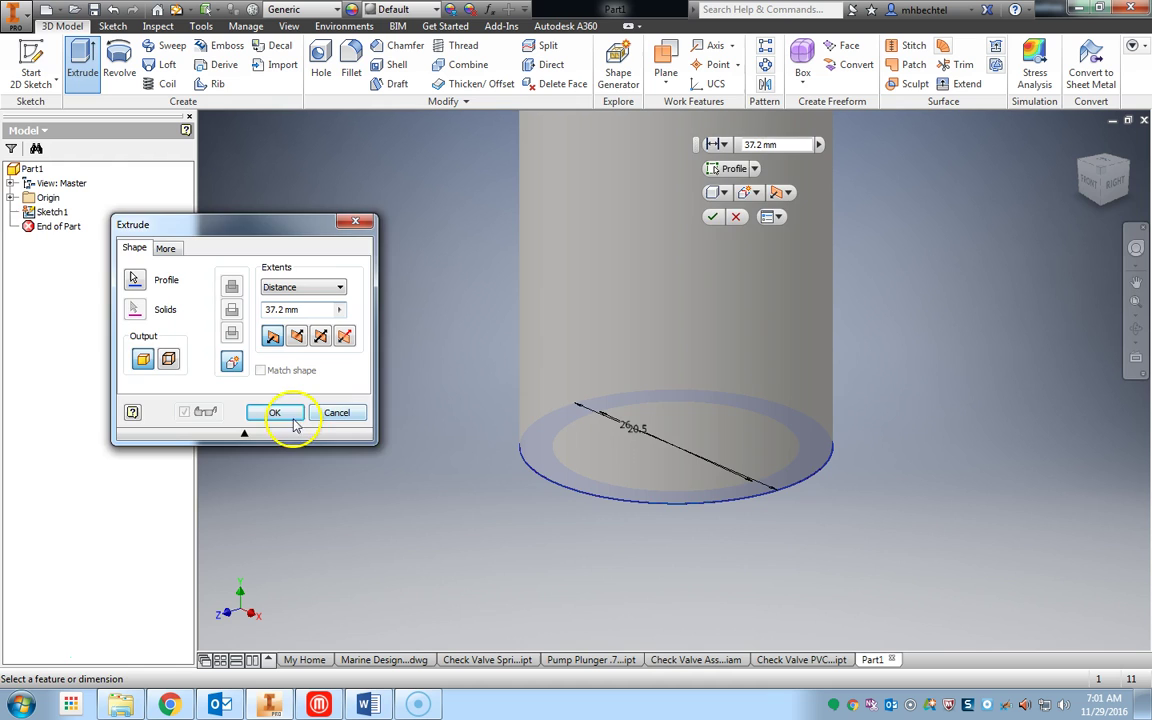
pyautogui.click(275, 412)
pyautogui.scroll(-5, 520, 447)
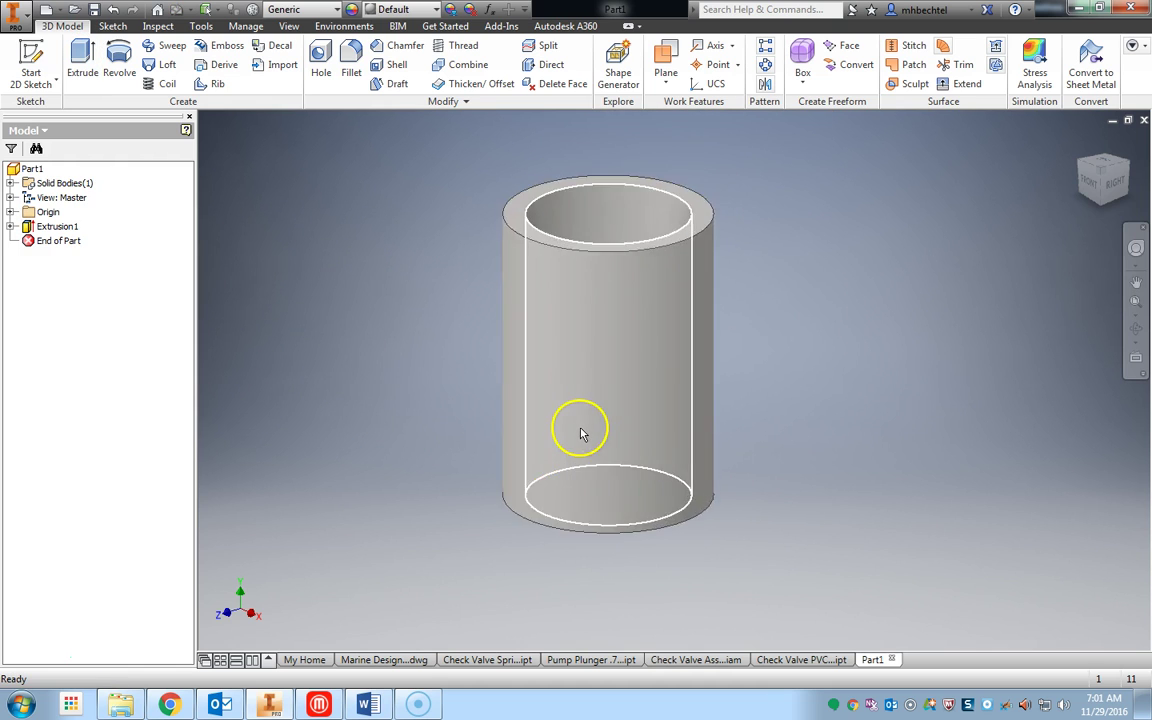
pyautogui.scroll(2, 591, 419)
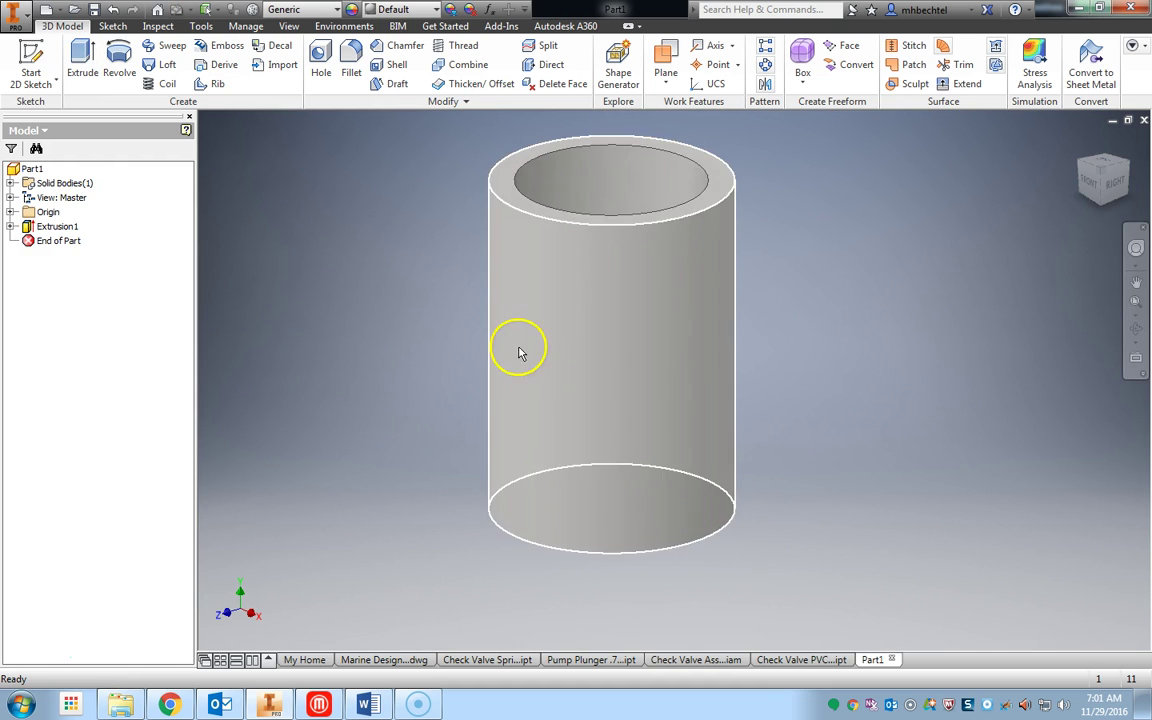
# Start Save As and set the save location to the Desktop
pyautogui.click(12, 18)
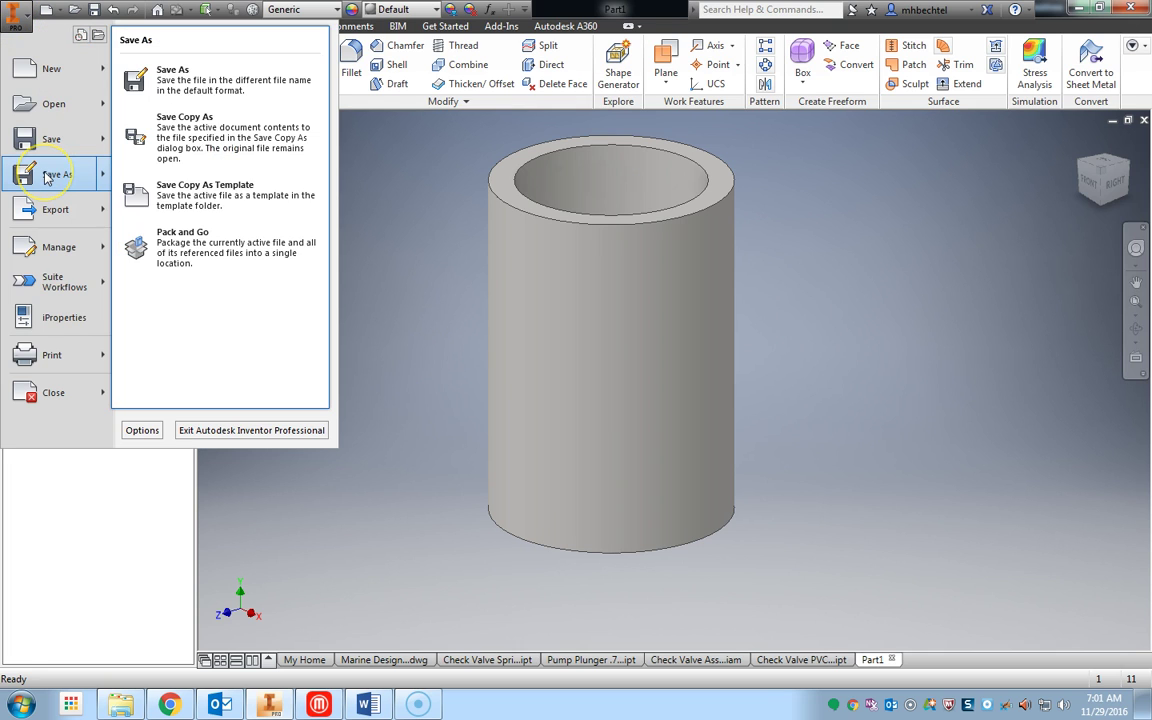
pyautogui.click(45, 177)
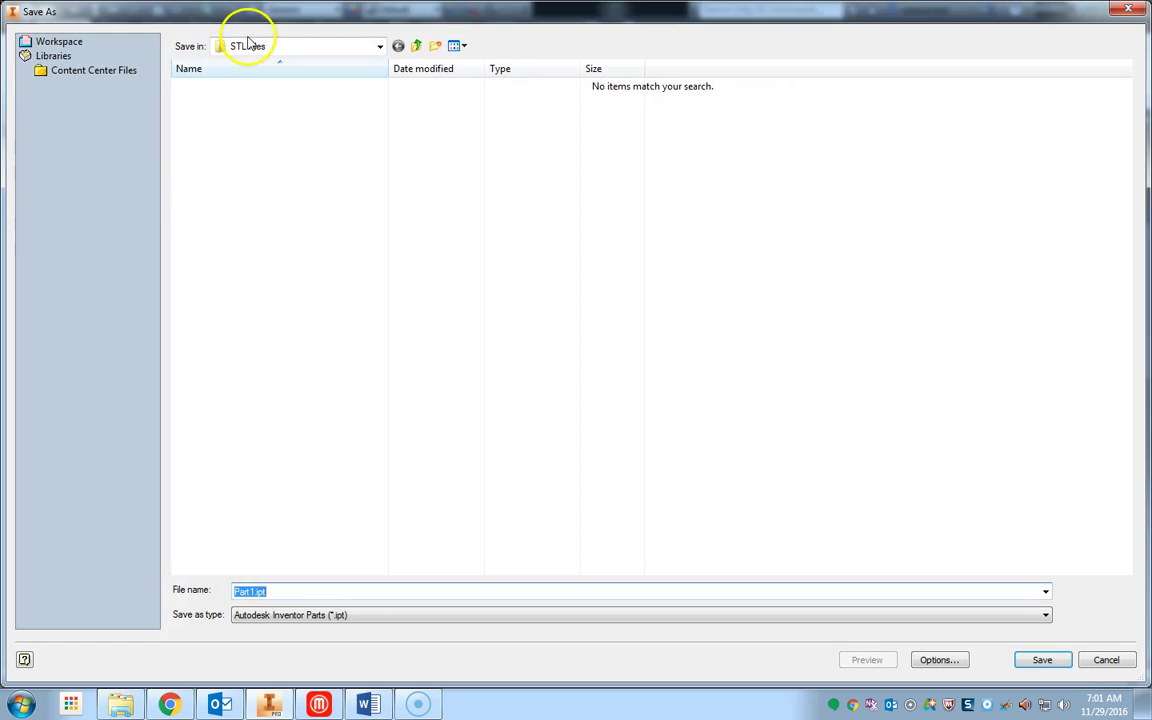
pyautogui.click(250, 48)
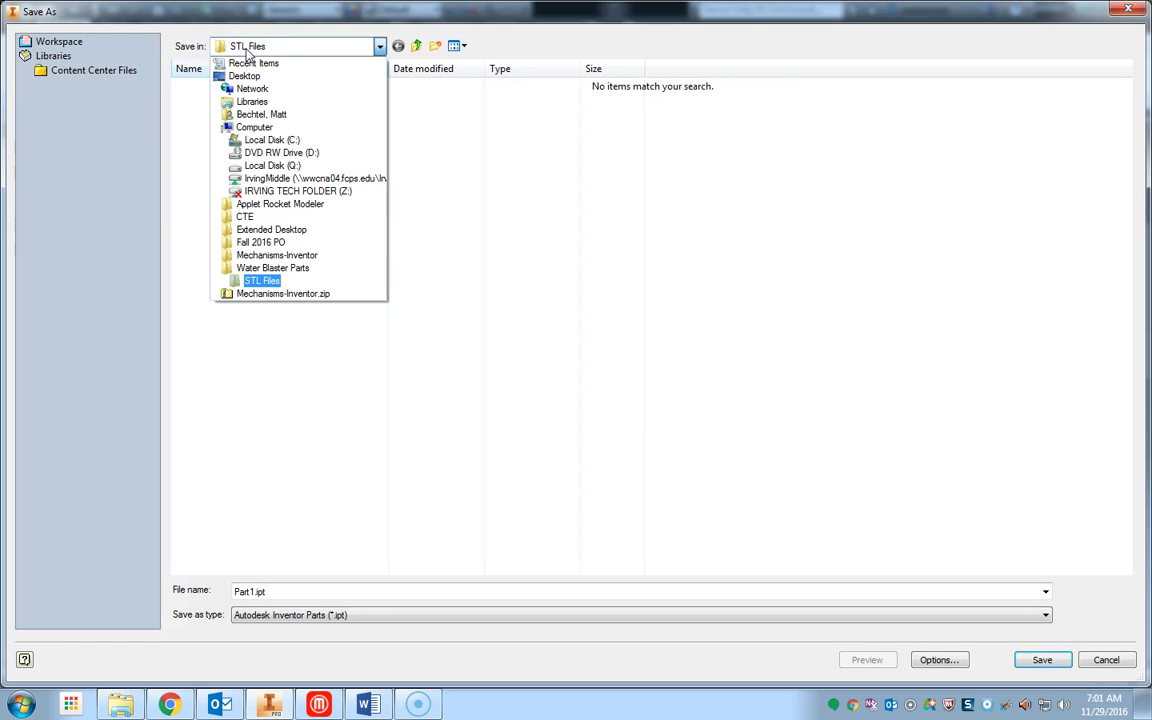
pyautogui.click(244, 76)
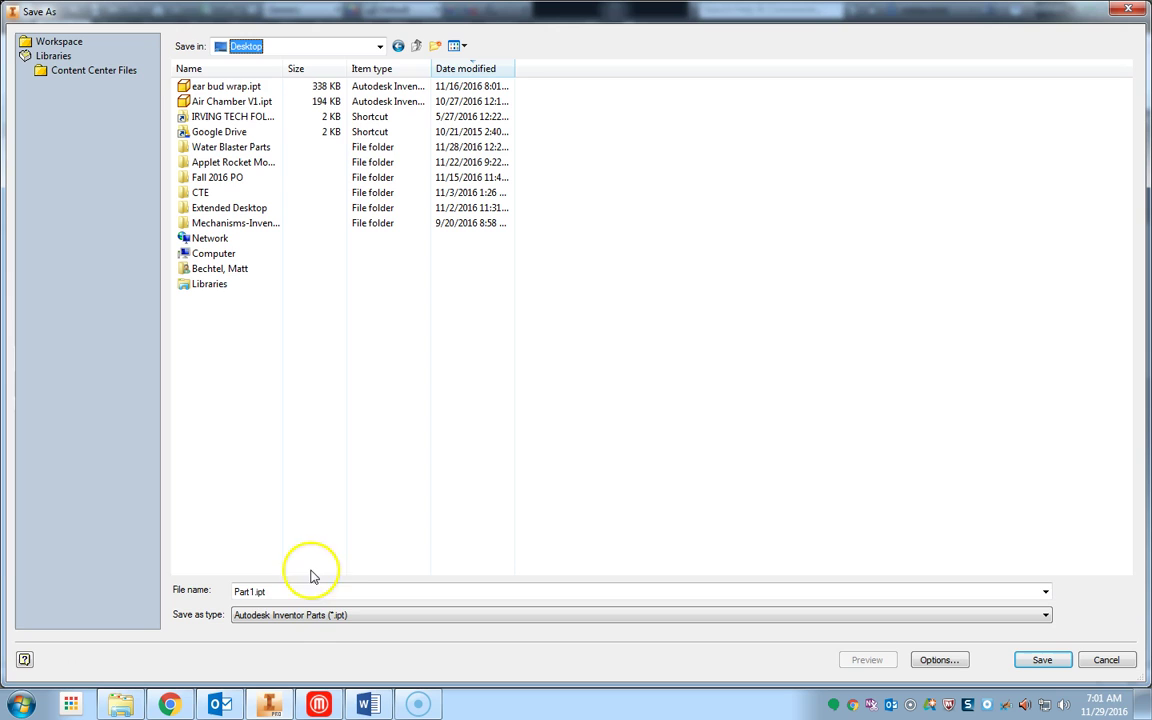
# Create a new Desktop folder named Water Blaster CV and open it
pyautogui.click(434, 45)
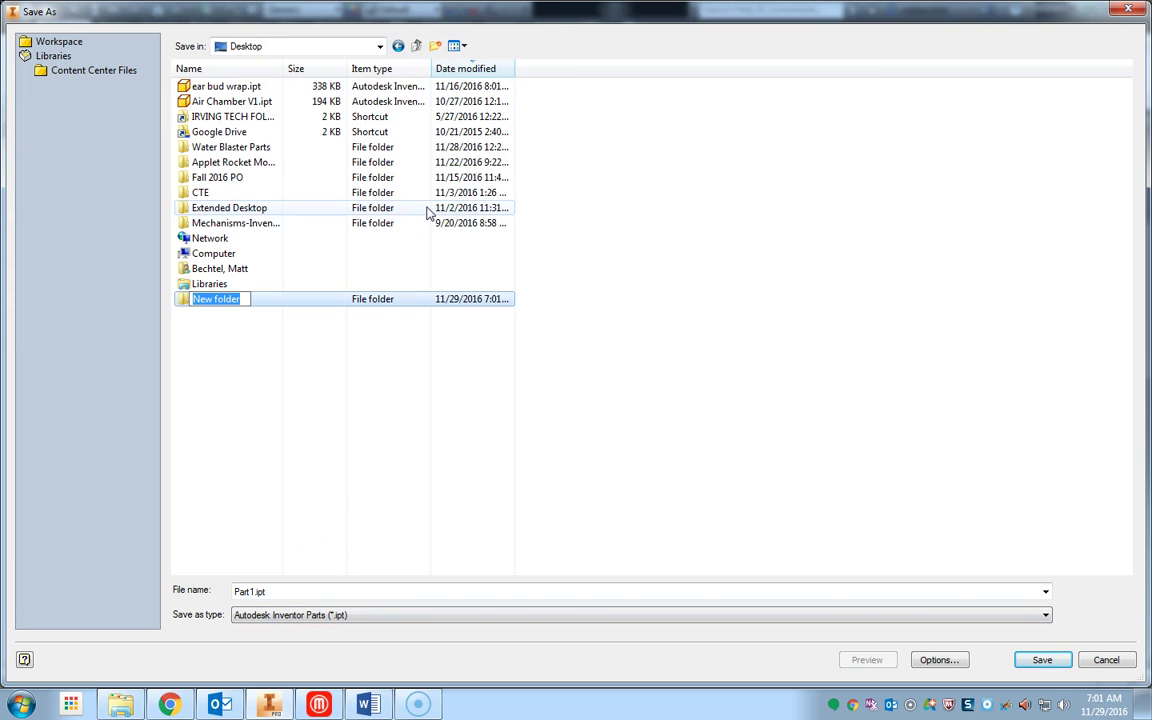
pyautogui.write('Wate')
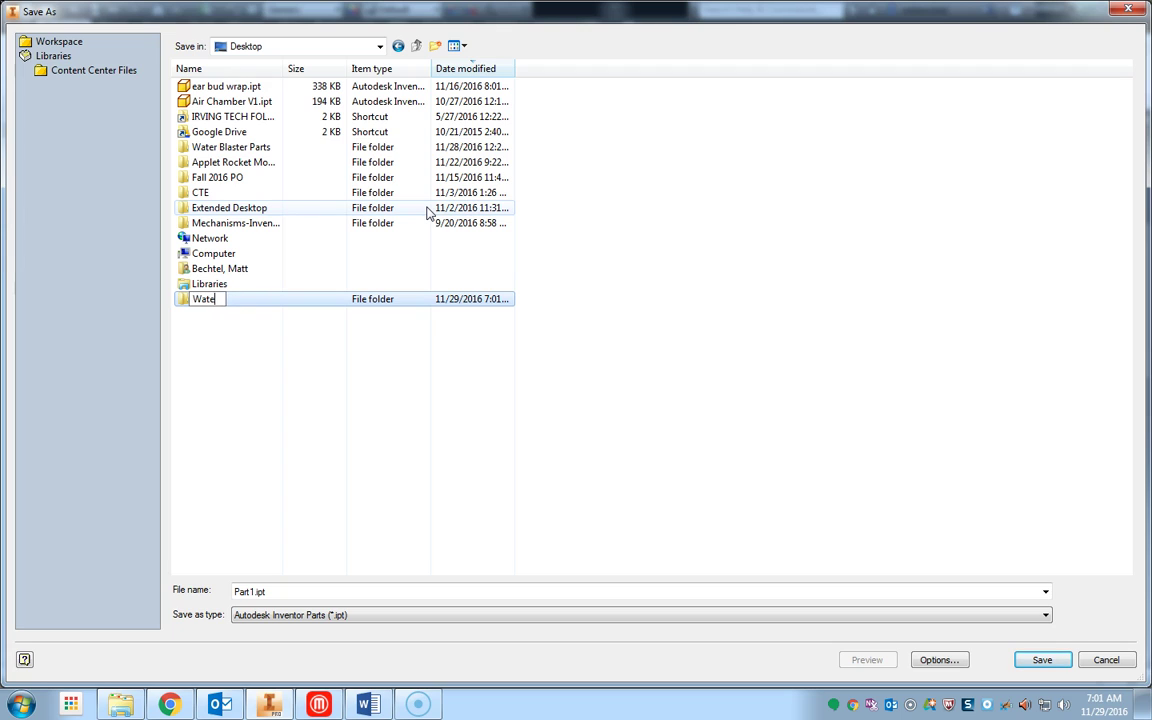
pyautogui.write('r Blaster CV Inside')
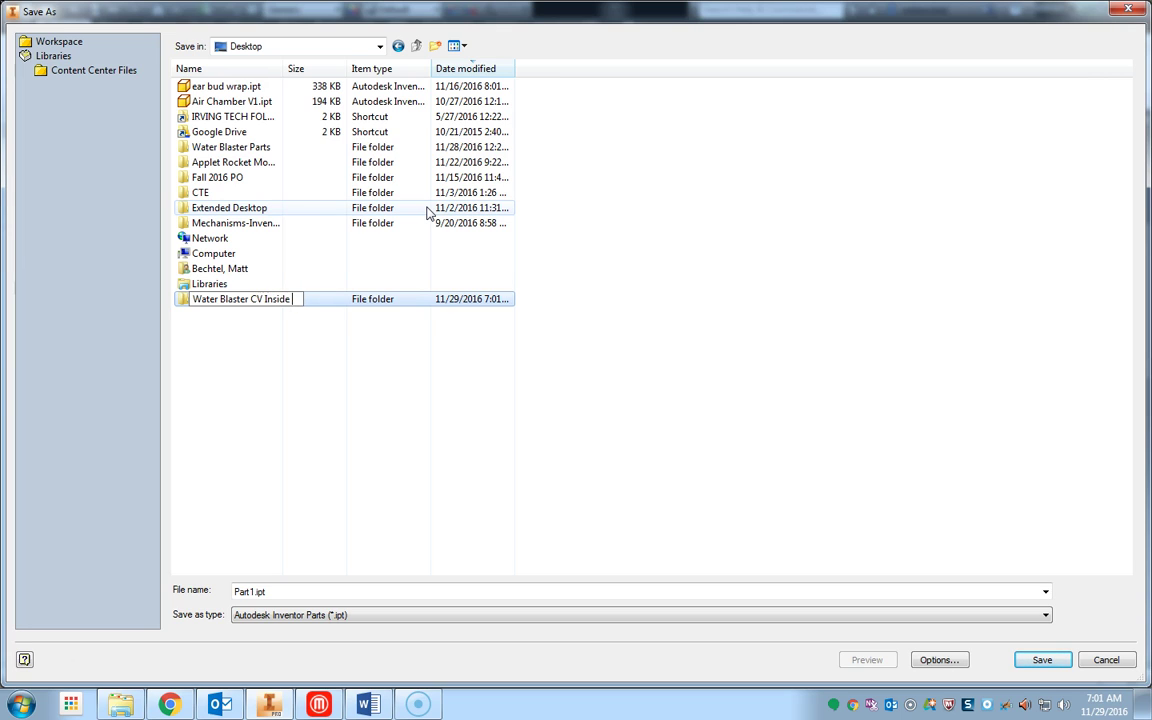
pyautogui.write(' PVC Piece')
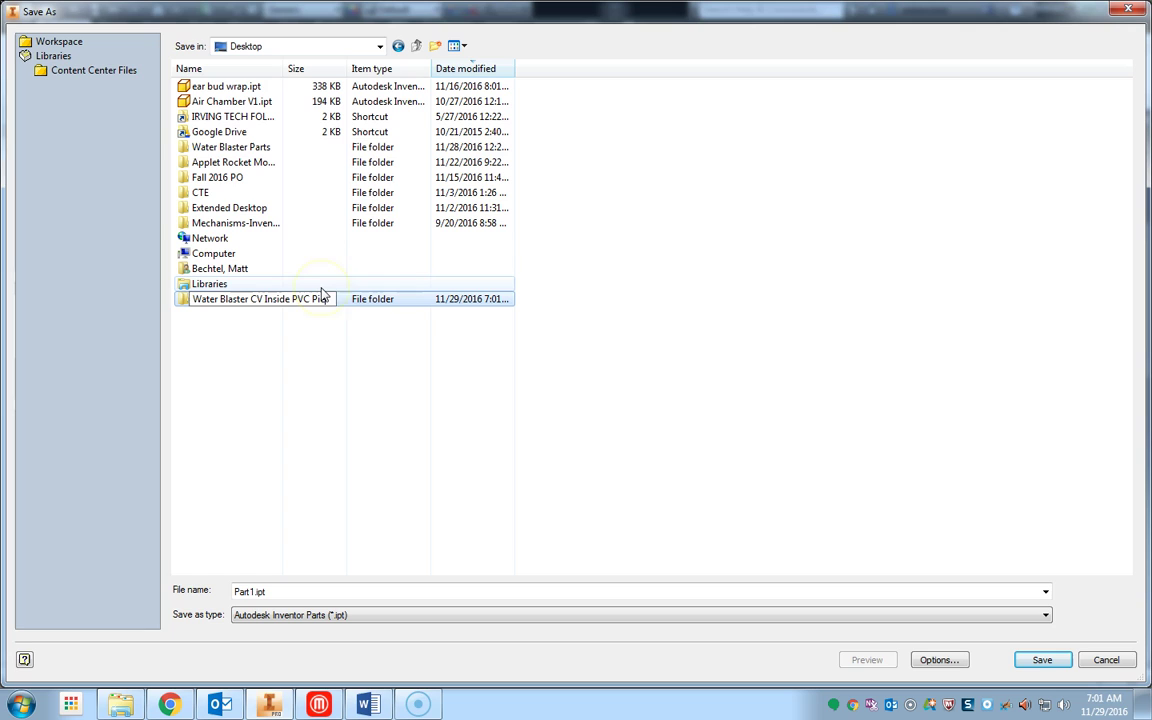
pyautogui.press('BackSpace')
pyautogui.press('BackSpace')
pyautogui.press('BackSpace')
pyautogui.press('BackSpace')
pyautogui.press('BackSpace')
pyautogui.press('BackSpace')
pyautogui.press('BackSpace')
pyautogui.press('BackSpace')
pyautogui.press('BackSpace')
pyautogui.press('BackSpace')
pyautogui.press('BackSpace')
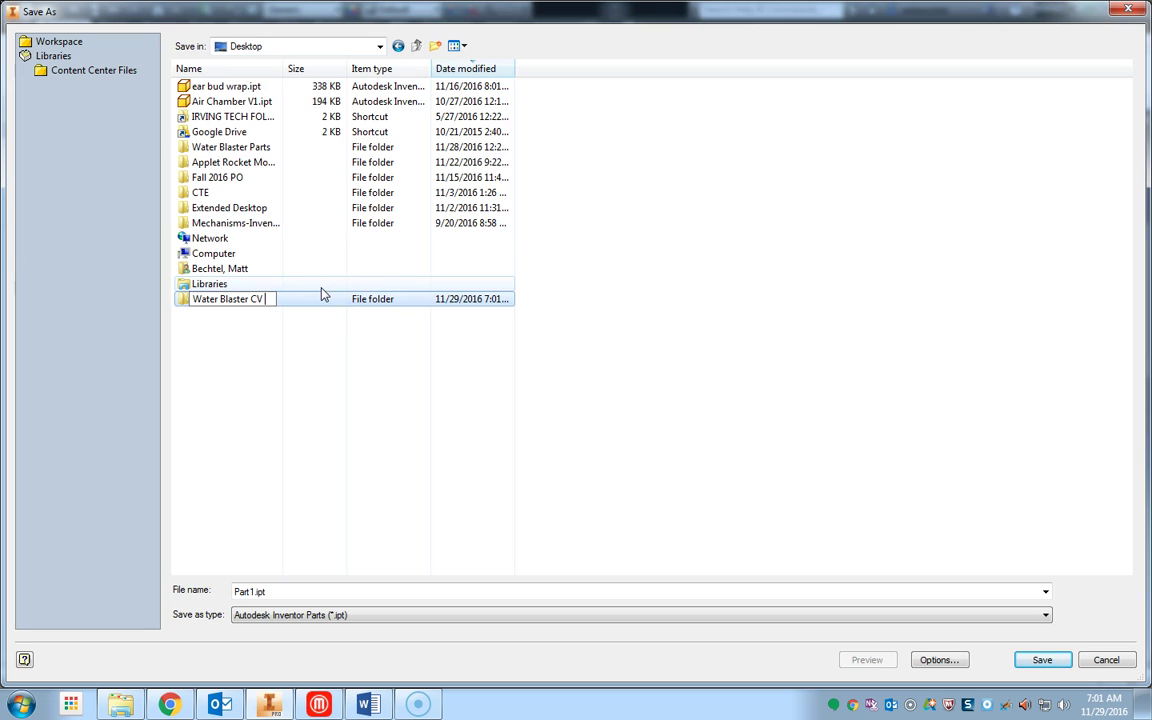
pyautogui.press('Return')
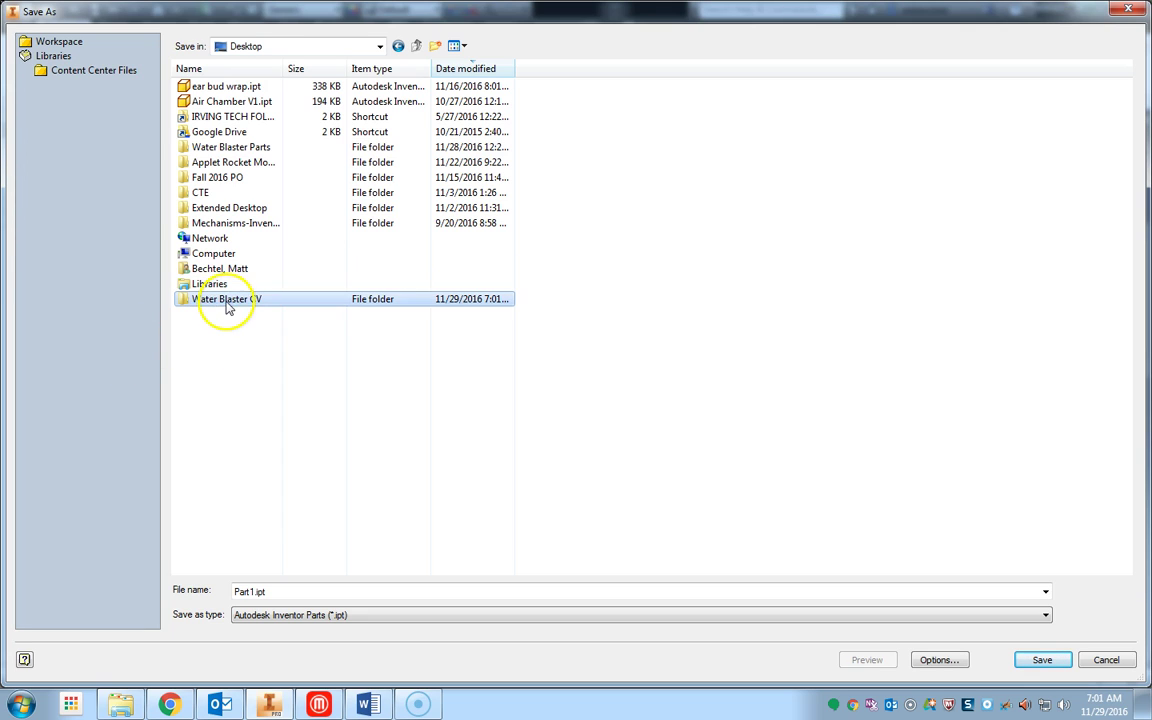
pyautogui.press('Return')
# Save the part as Inside .75 inch pvc piece.ipt, accepting saving outside the project
pyautogui.click(334, 590)
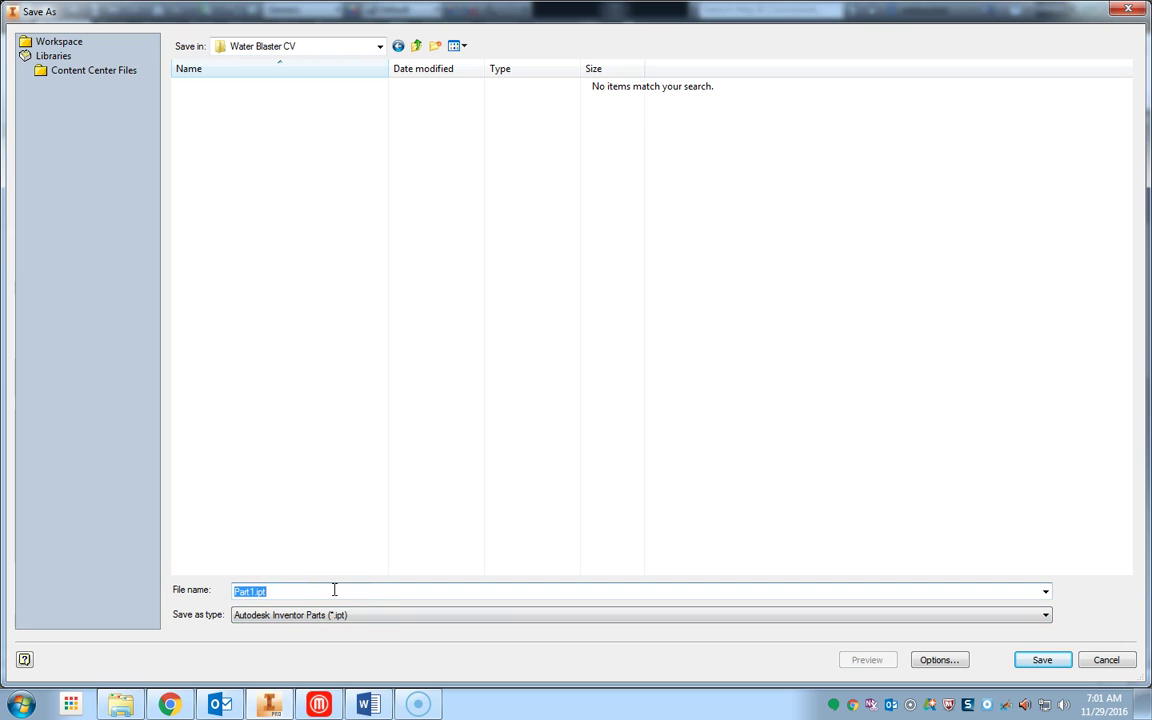
pyautogui.write('Inside 3.75 inch pvc piece')
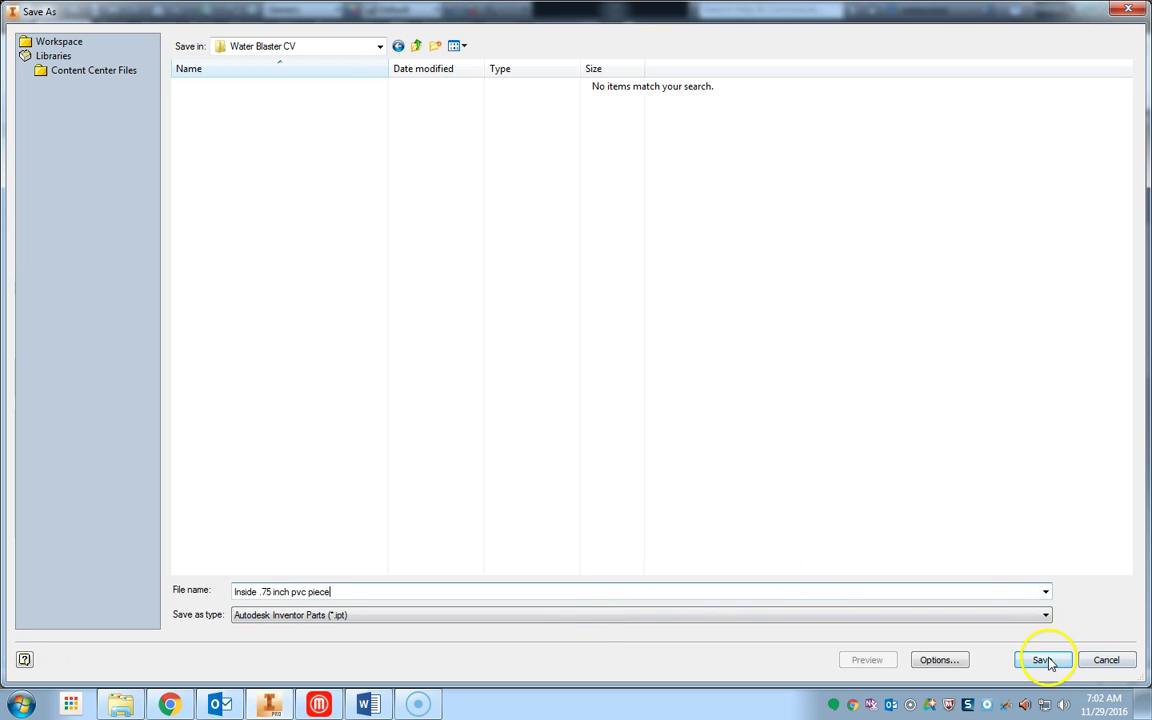
pyautogui.click(1041, 660)
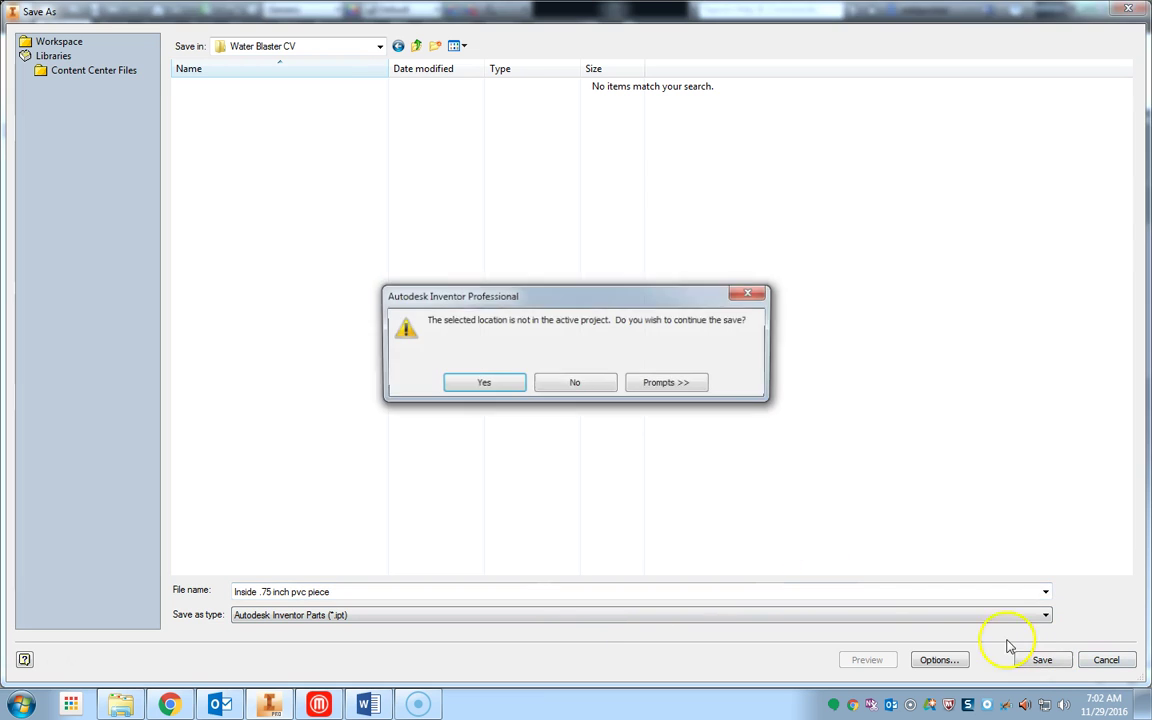
pyautogui.click(483, 383)
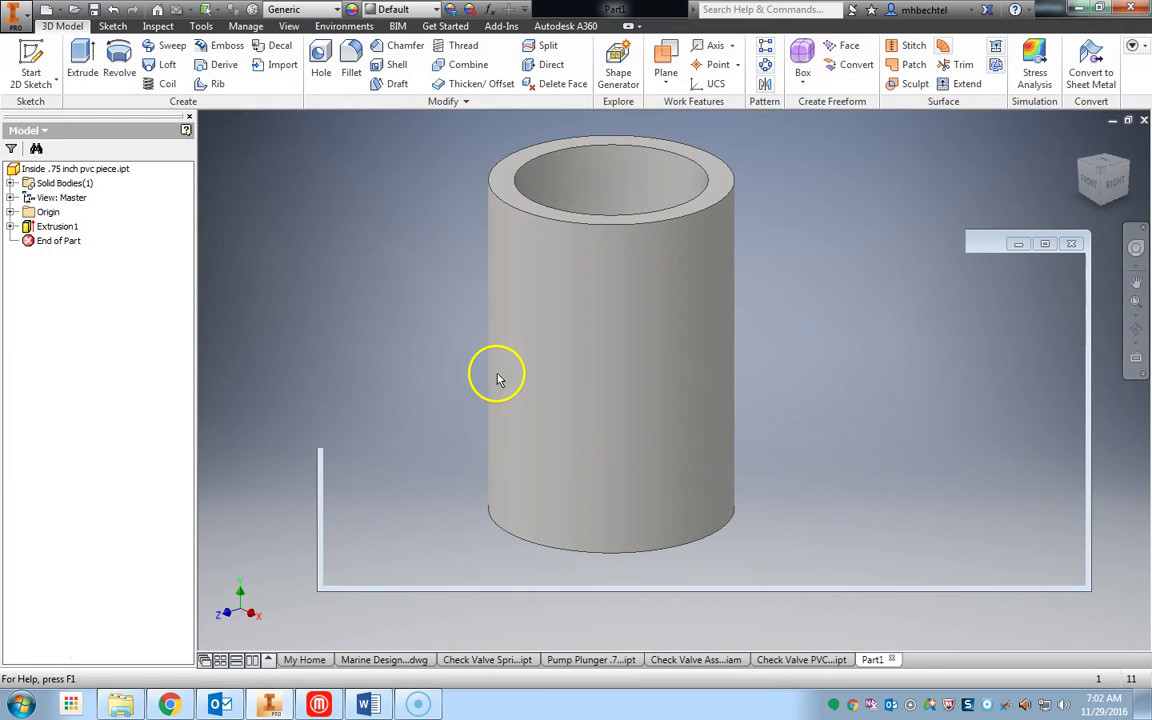
# Switch to the Check Valve Assembly.iam document and clear the PVC socket selection
pyautogui.click(28, 667)
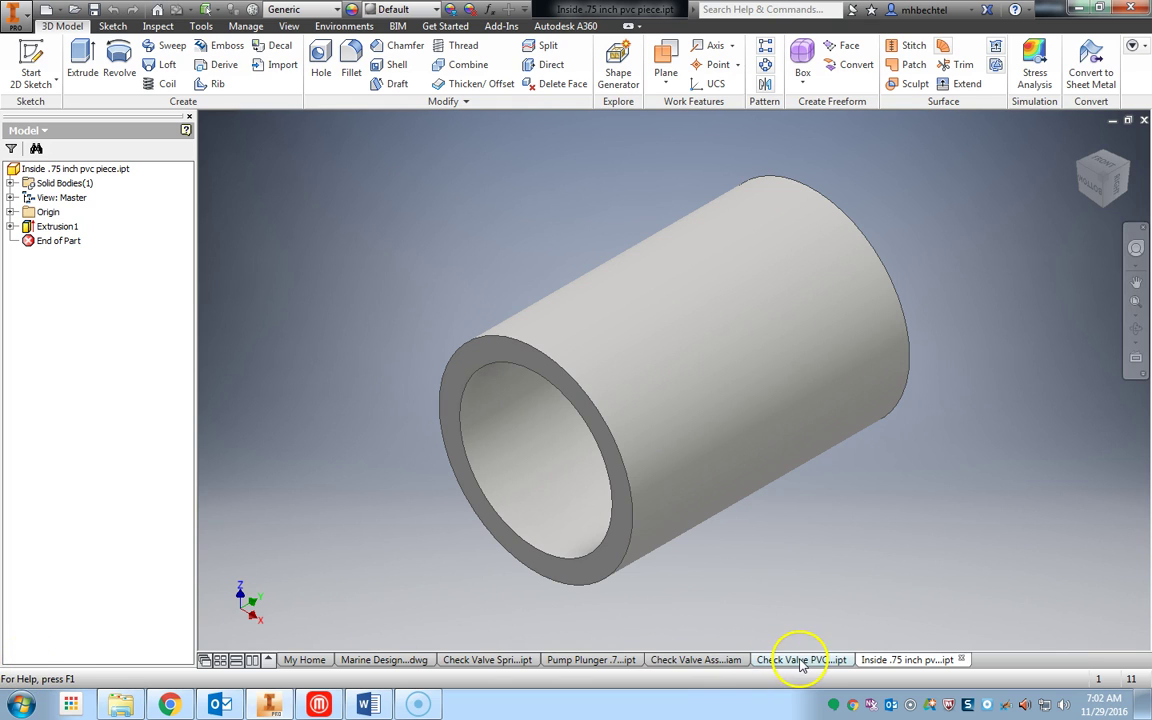
pyautogui.click(697, 664)
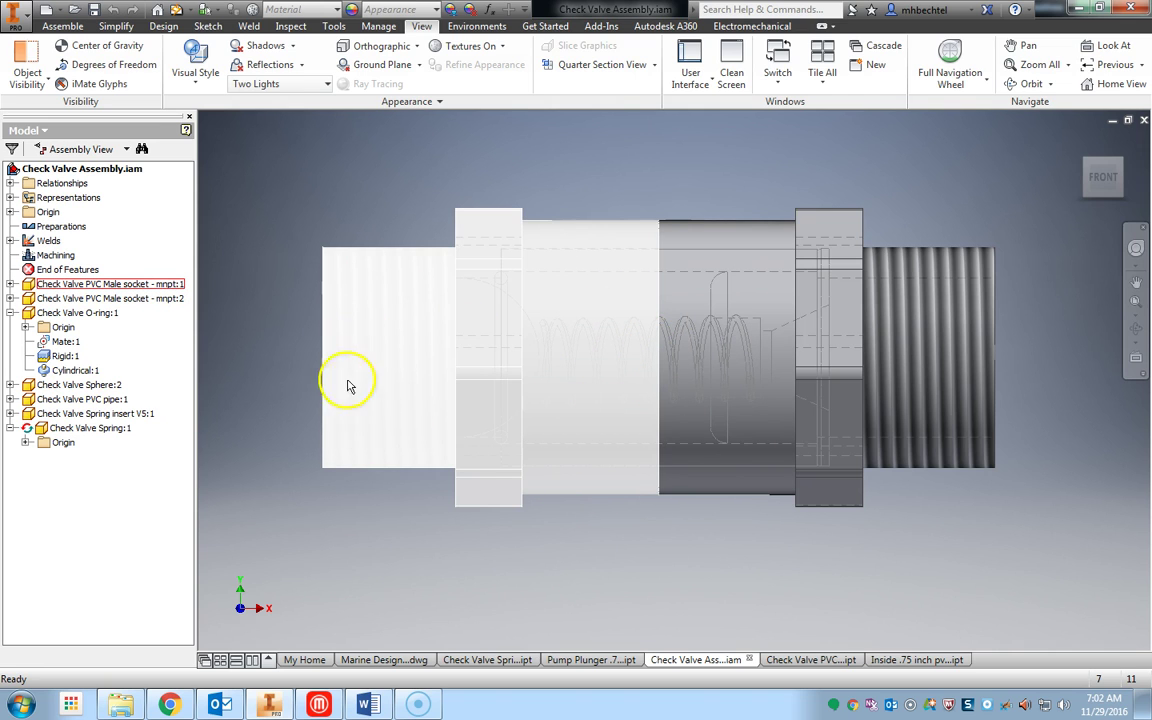
pyautogui.click(212, 445)
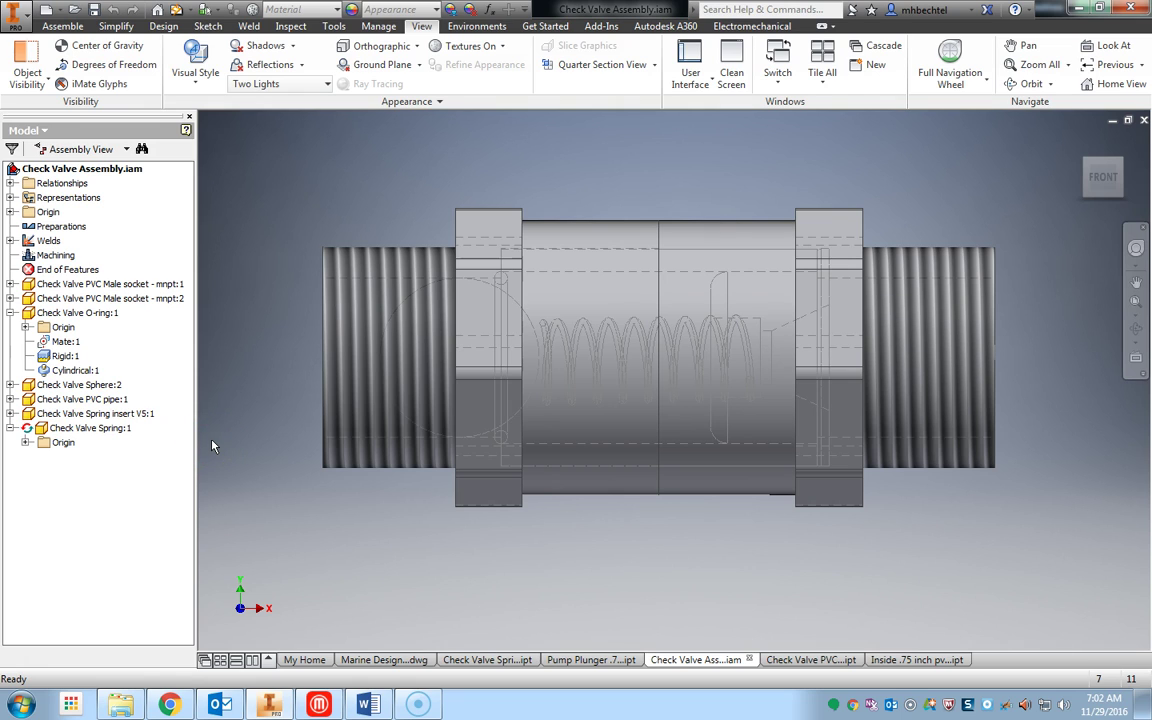
pyautogui.click(257, 437)
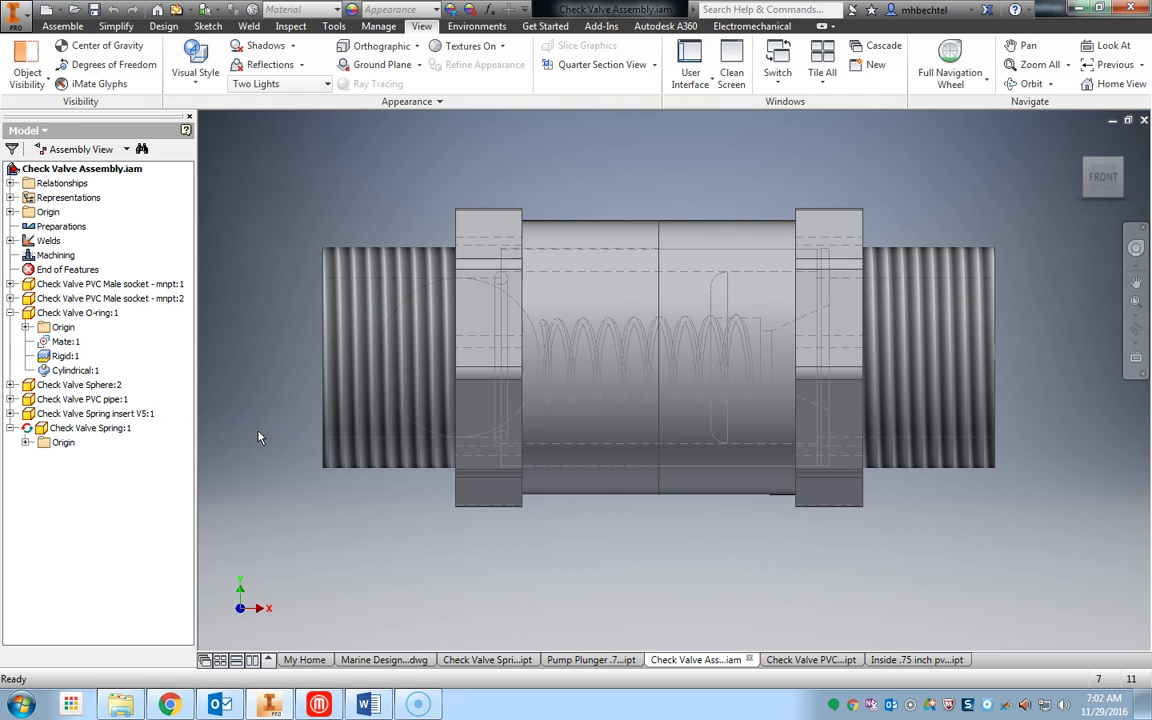